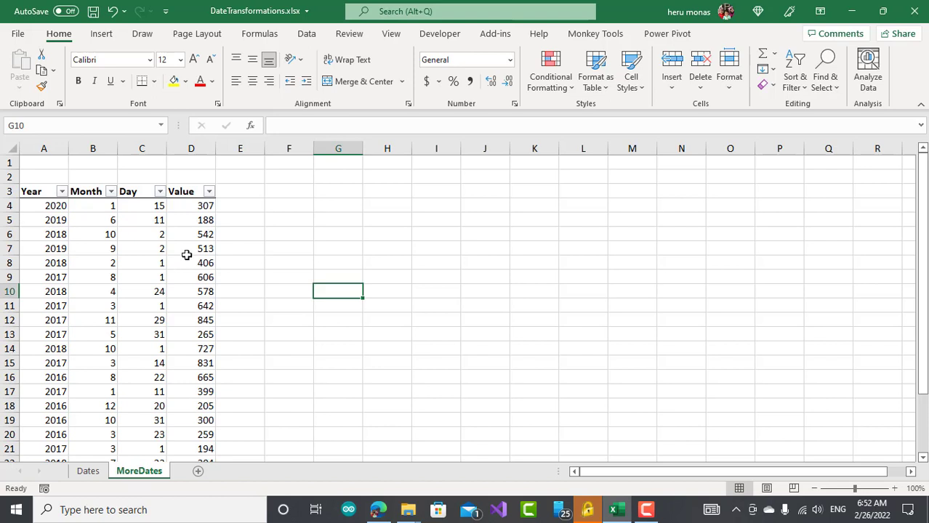
{"action": "left_click", "coordinate": [268, 234]}
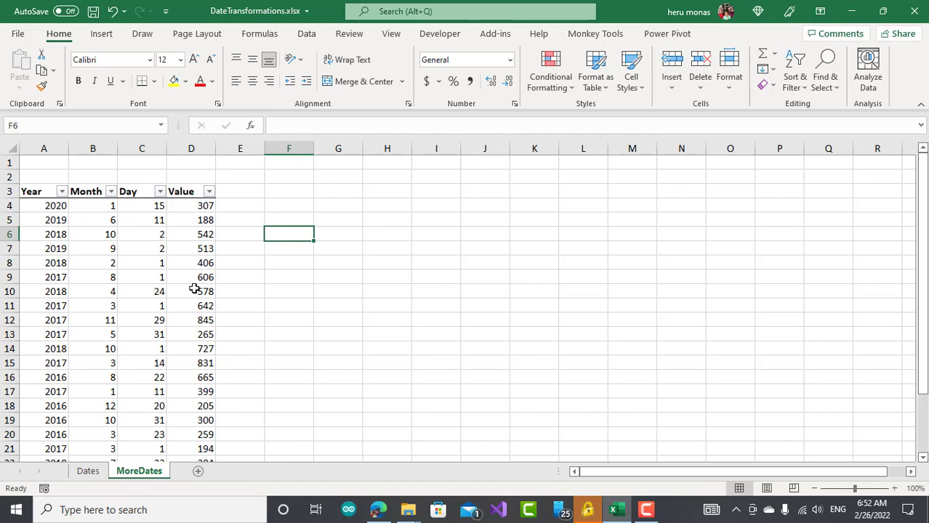
{"action": "left_click", "coordinate": [298, 272]}
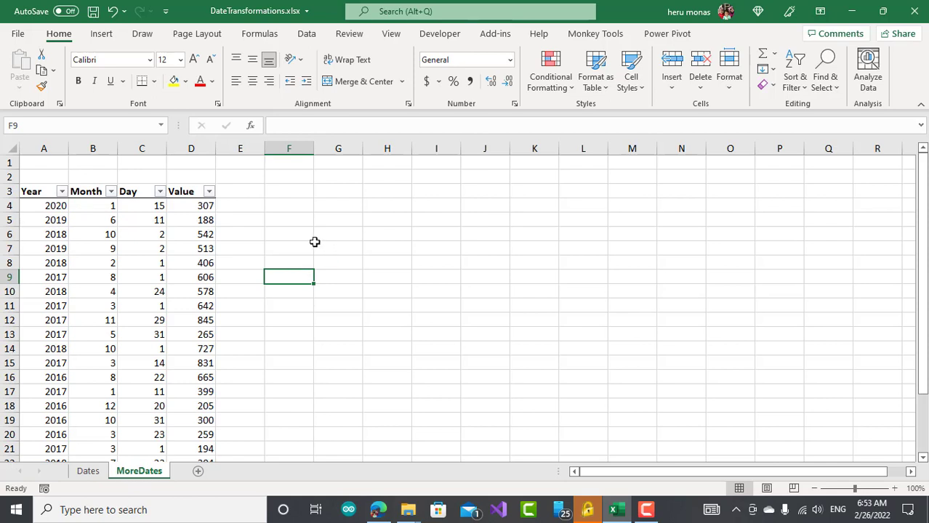
{"action": "left_click", "coordinate": [315, 243]}
{"action": "left_click", "coordinate": [344, 210]}
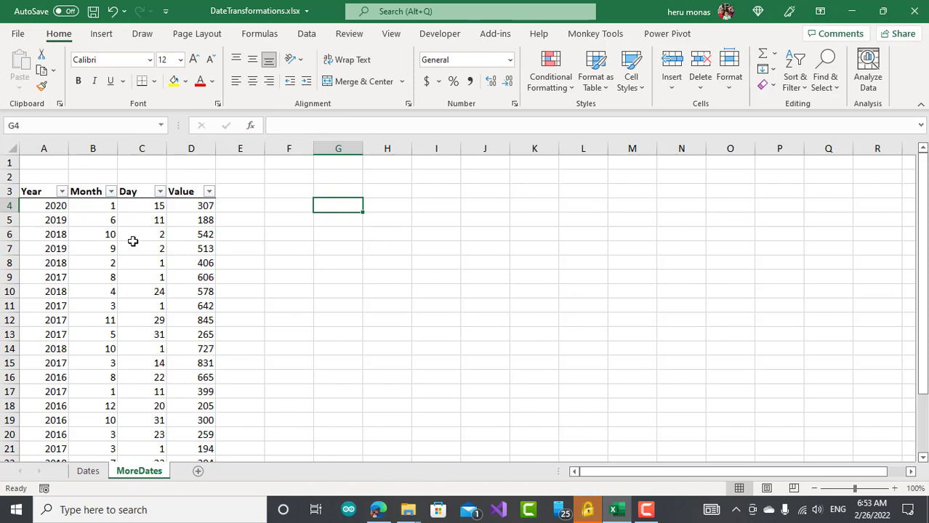
Examine the Year, Month, Day and Value columns of the MoreDates table and how their cells are filled.
{"action": "left_click", "coordinate": [43, 194]}
{"action": "left_click", "coordinate": [97, 200]}
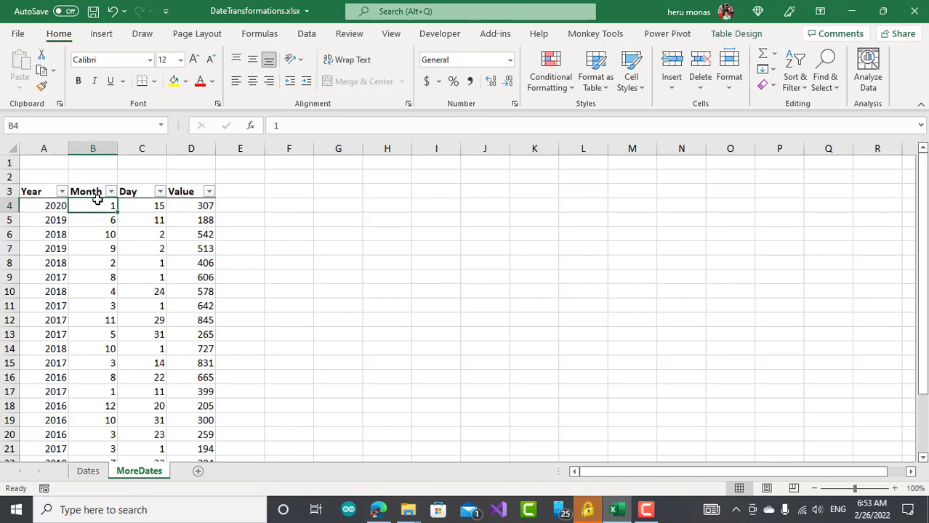
{"action": "left_click", "coordinate": [130, 194]}
{"action": "left_click", "coordinate": [181, 194]}
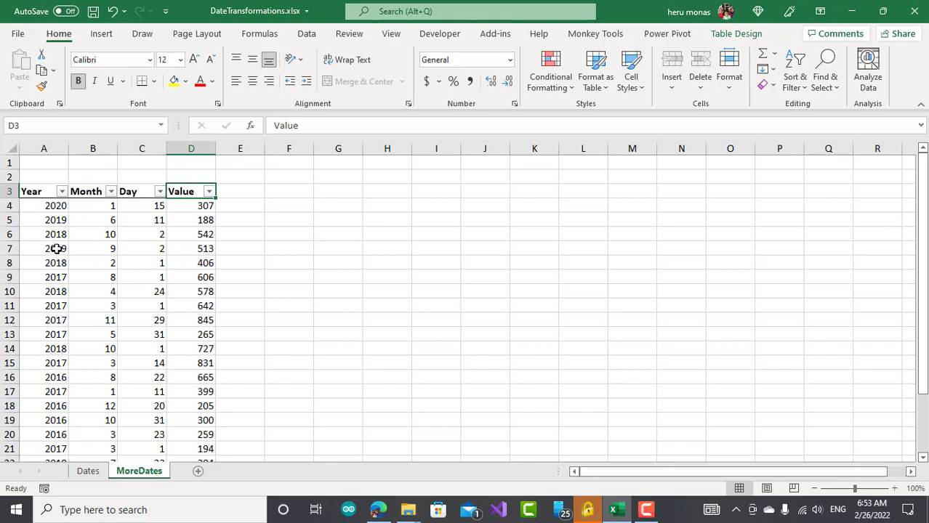
{"action": "left_click_drag", "start_coordinate": [56, 249], "coordinate": [197, 258]}
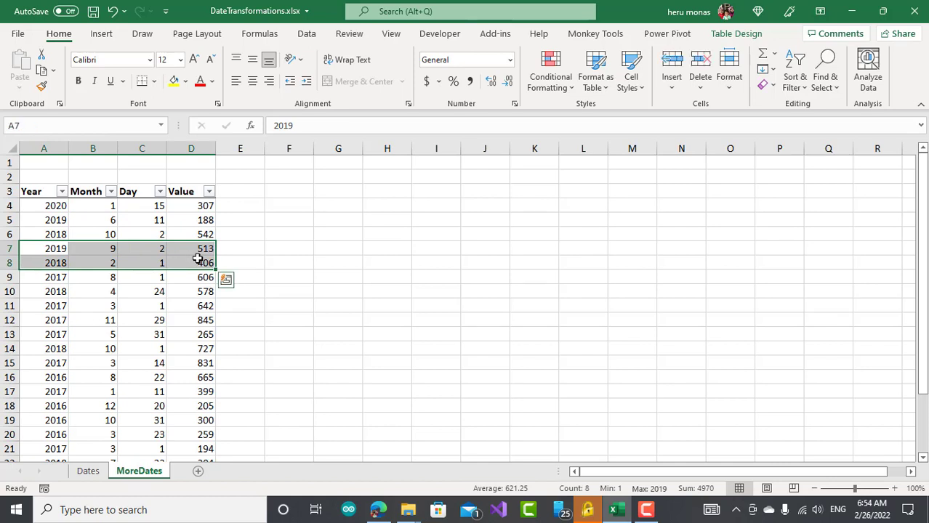
{"action": "left_click", "coordinate": [161, 232]}
{"action": "left_click", "coordinate": [88, 246]}
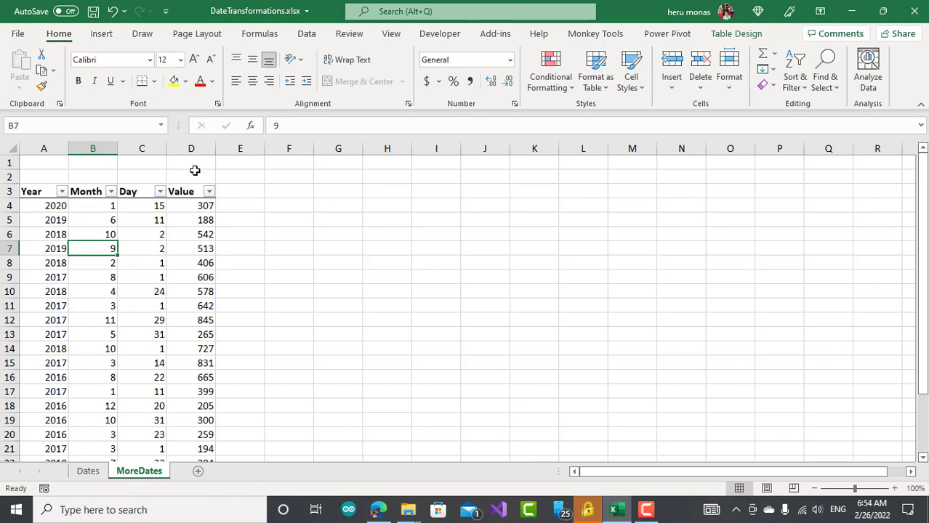
{"action": "left_click", "coordinate": [190, 233]}
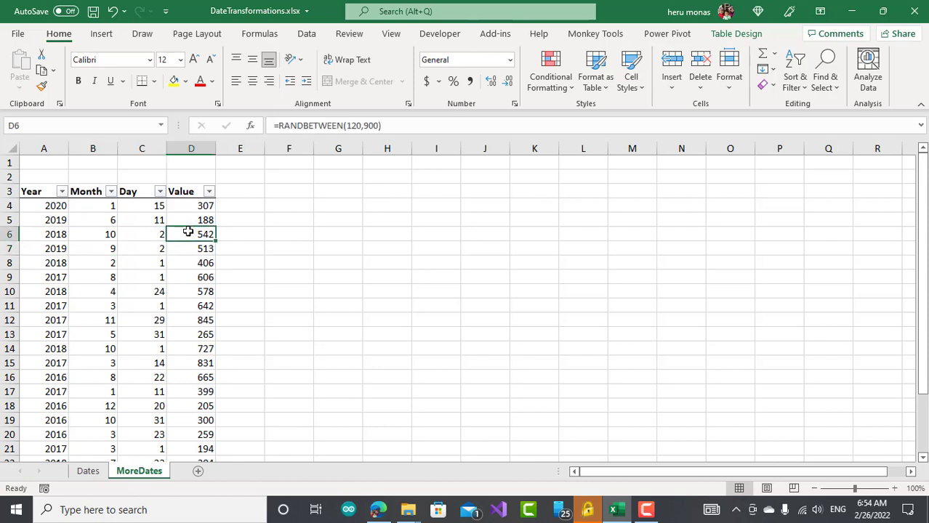
{"action": "left_click", "coordinate": [133, 216]}
Turn off the filter controls in the header row of the MoreDates table.
{"action": "left_click", "coordinate": [190, 233]}
{"action": "left_click", "coordinate": [307, 35]}
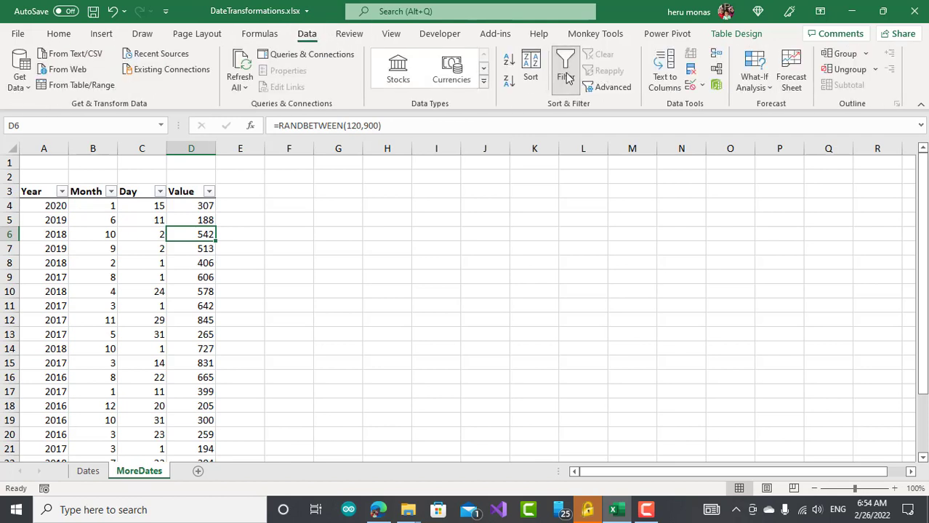
{"action": "left_click", "coordinate": [566, 76]}
{"action": "left_click", "coordinate": [407, 263]}
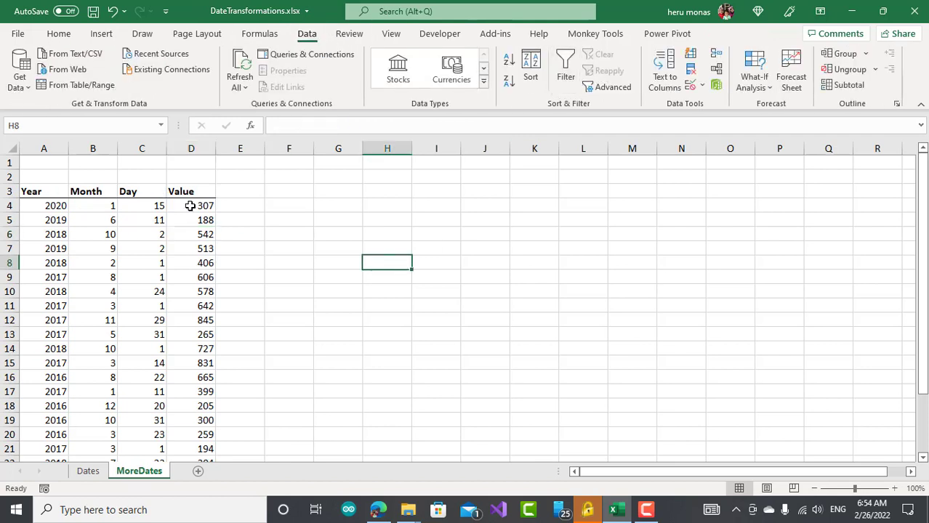
Bring the Year, Month, Day and Value table into the Power Query Editor as a query.
{"action": "left_click", "coordinate": [115, 252]}
{"action": "left_click", "coordinate": [60, 219]}
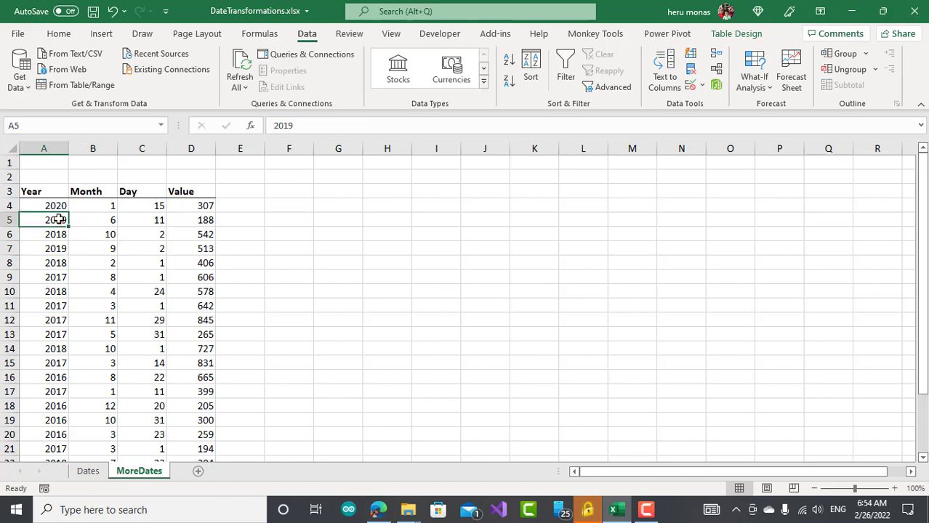
{"action": "left_click", "coordinate": [121, 232]}
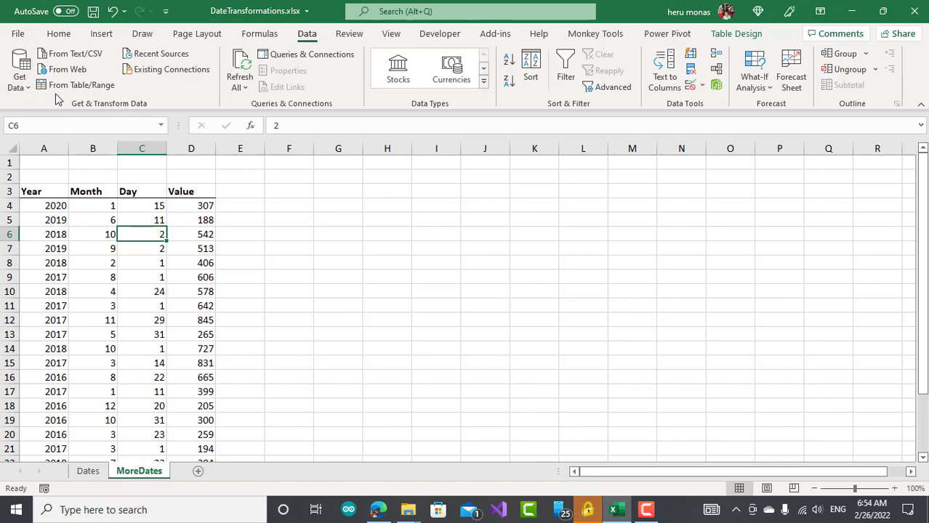
{"action": "left_click", "coordinate": [97, 87]}
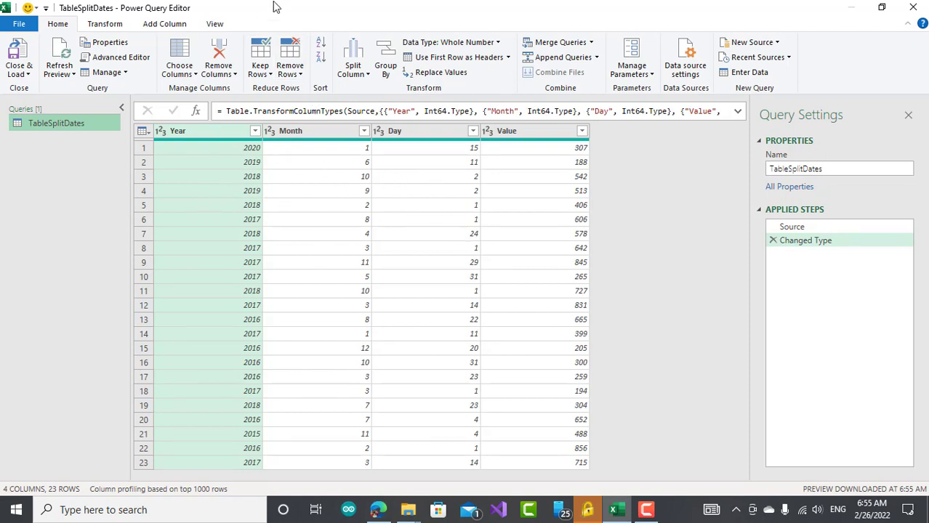
{"action": "double_click", "coordinate": [349, 11]}
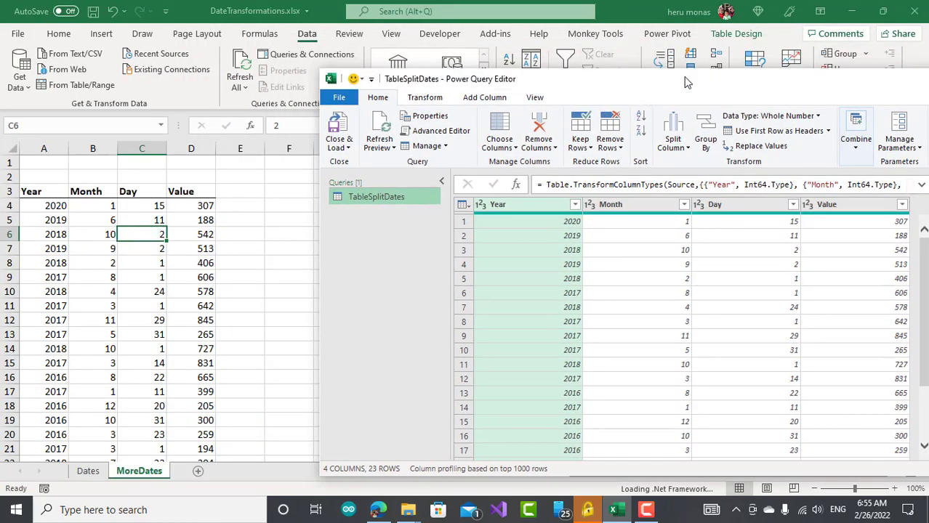
{"action": "left_click_drag", "start_coordinate": [688, 82], "coordinate": [425, 41]}
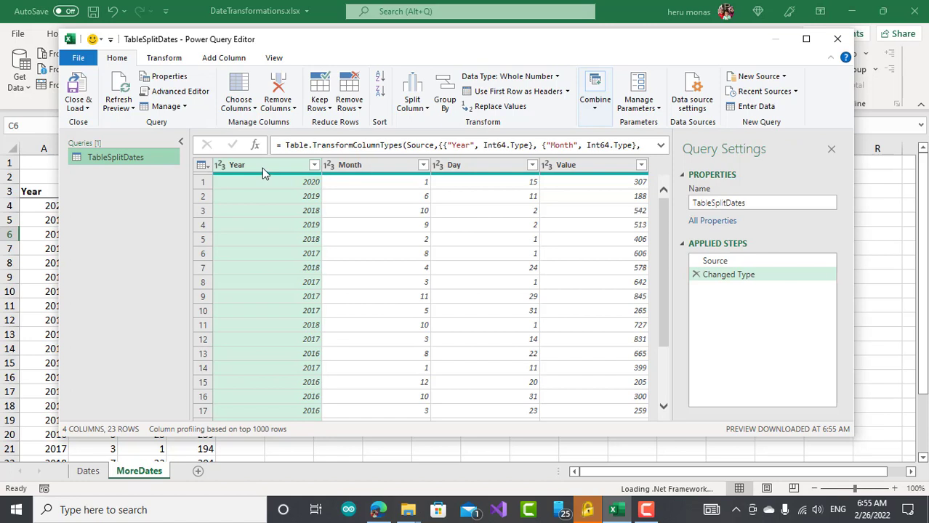
Merge the Year, Month and Day columns, in that order, into one column named Tanggal with a comma separator.
{"action": "left_click", "coordinate": [356, 168], "text": "ctrl"}
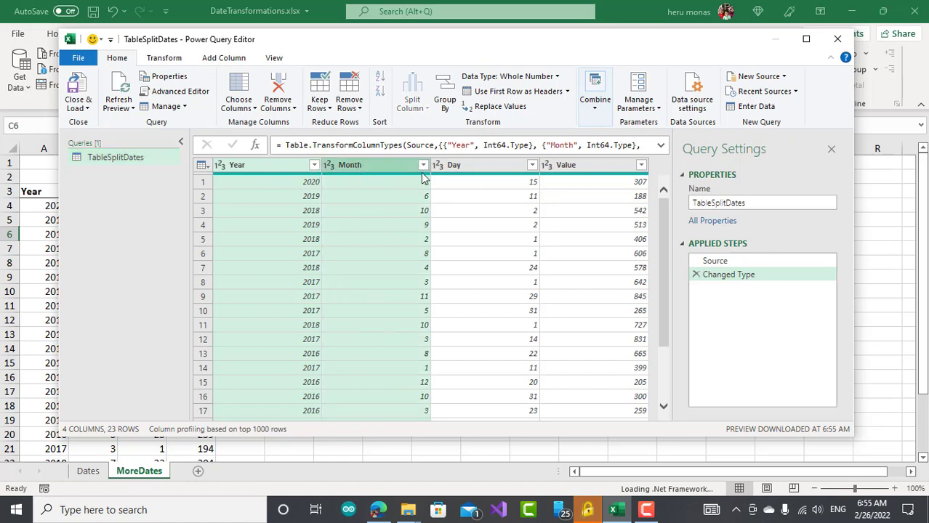
{"action": "left_click", "coordinate": [471, 171], "text": "ctrl"}
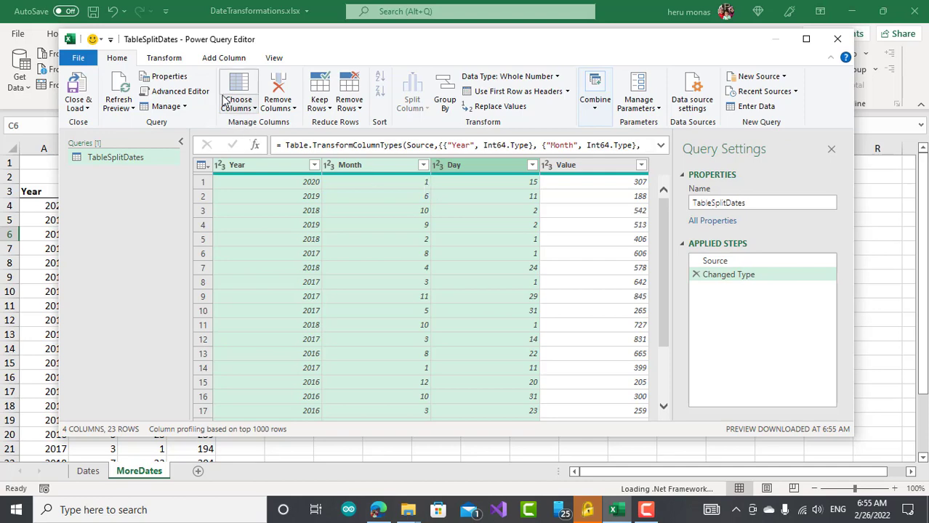
{"action": "left_click", "coordinate": [171, 58]}
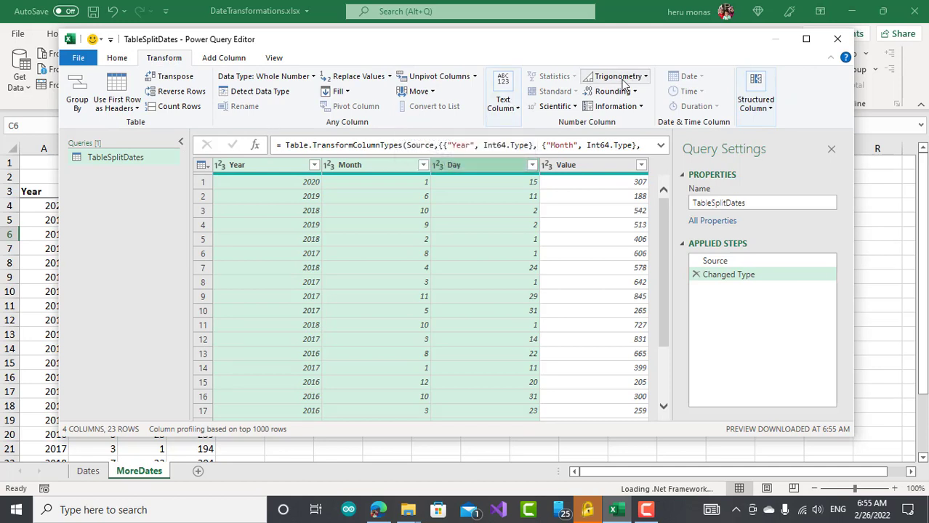
{"action": "left_click", "coordinate": [805, 39]}
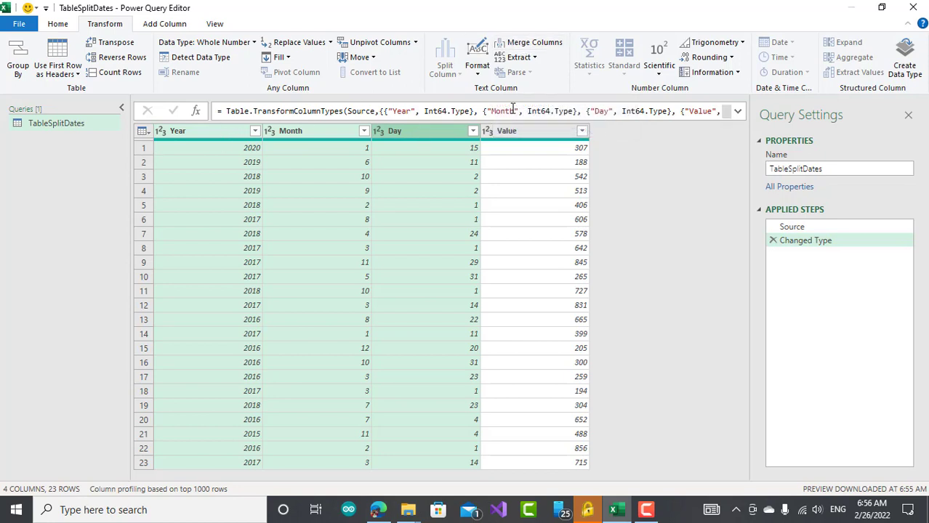
{"action": "left_click", "coordinate": [529, 42]}
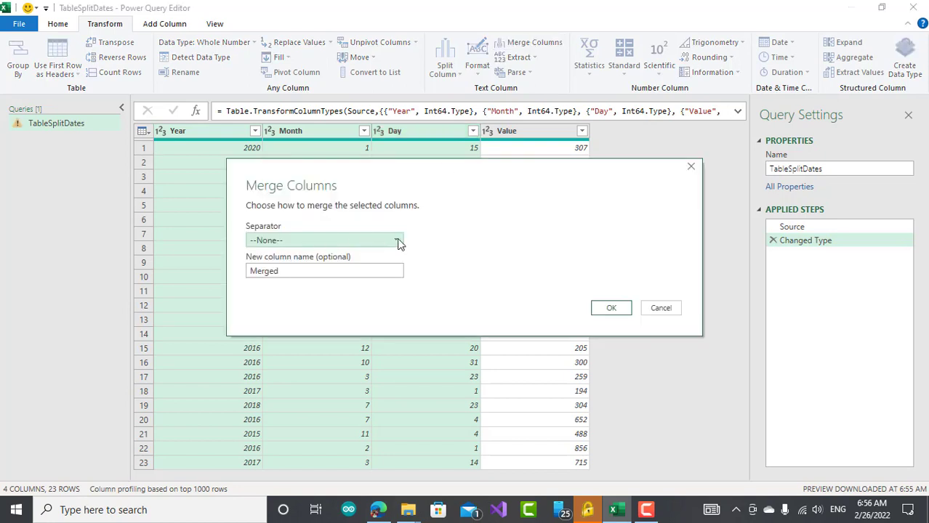
{"action": "left_click", "coordinate": [397, 242]}
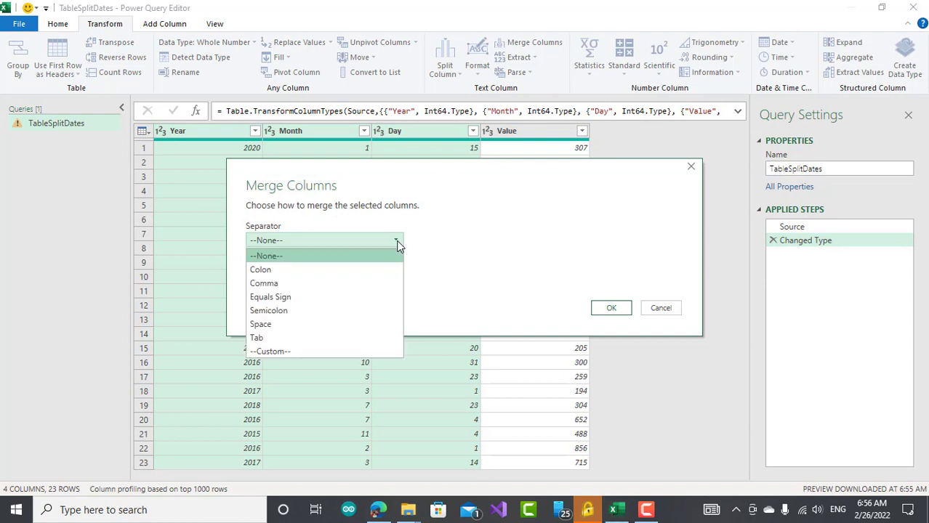
{"action": "left_click", "coordinate": [301, 284]}
{"action": "double_click", "coordinate": [332, 274]}
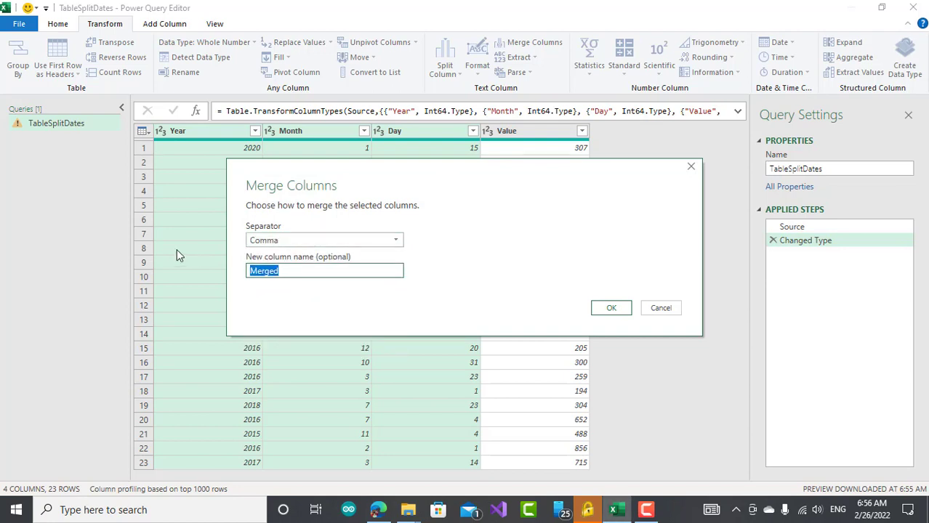
{"action": "type", "text": "Tangga"}
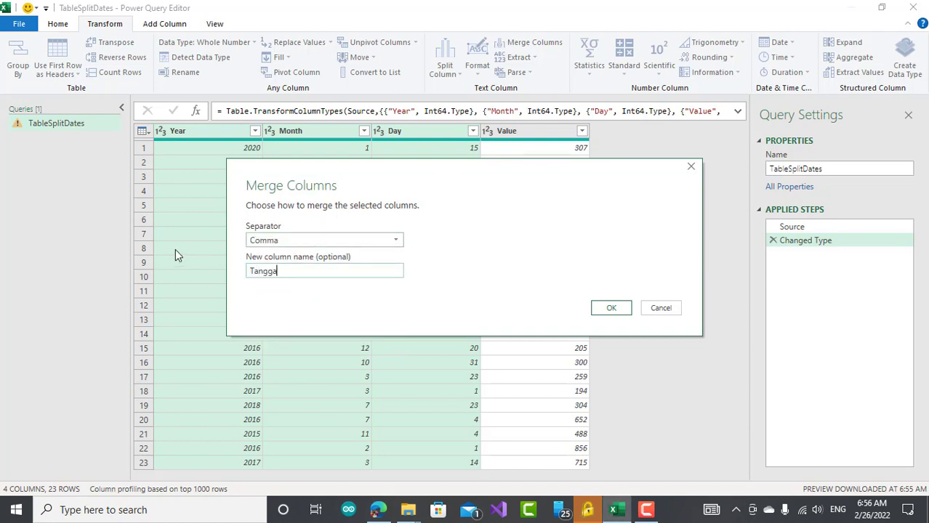
{"action": "type", "text": "l"}
{"action": "left_click", "coordinate": [609, 309]}
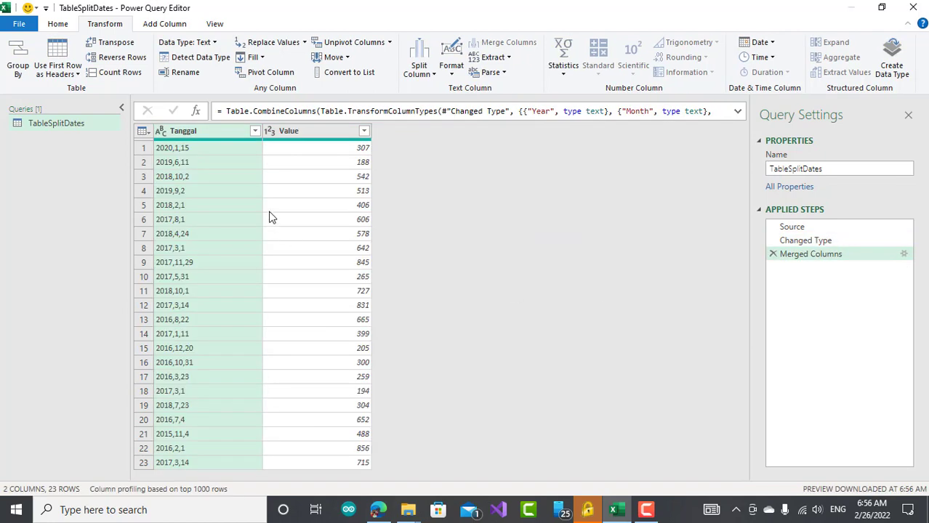
Change the data type of the Tanggal column to Date.
{"action": "left_click", "coordinate": [161, 133]}
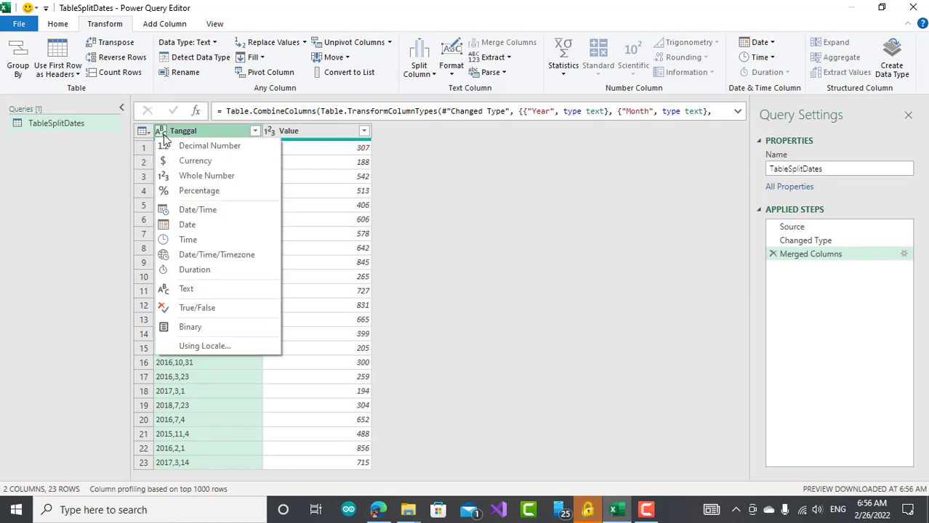
{"action": "left_click", "coordinate": [192, 226]}
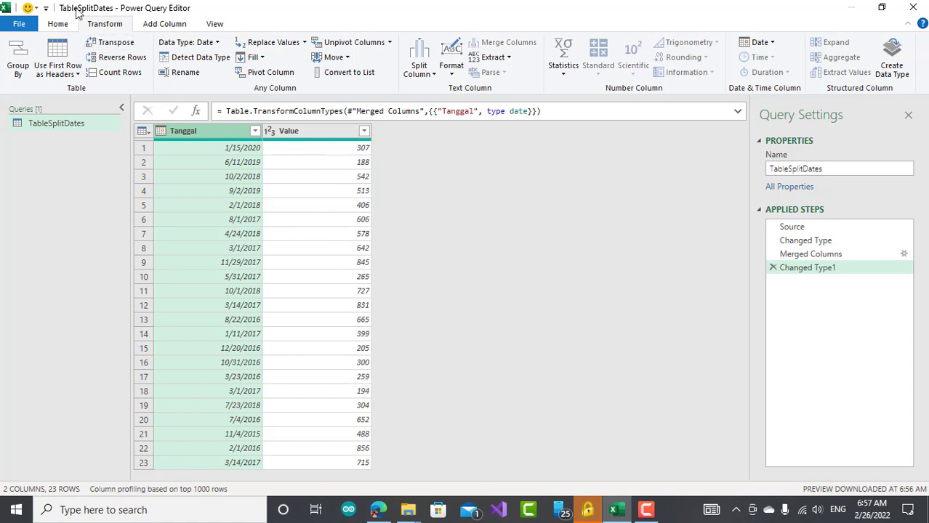
Load the query as a PivotTable Report at cell H4 of the existing MoreDates worksheet, without adding it to the Data Model.
{"action": "left_click", "coordinate": [57, 24]}
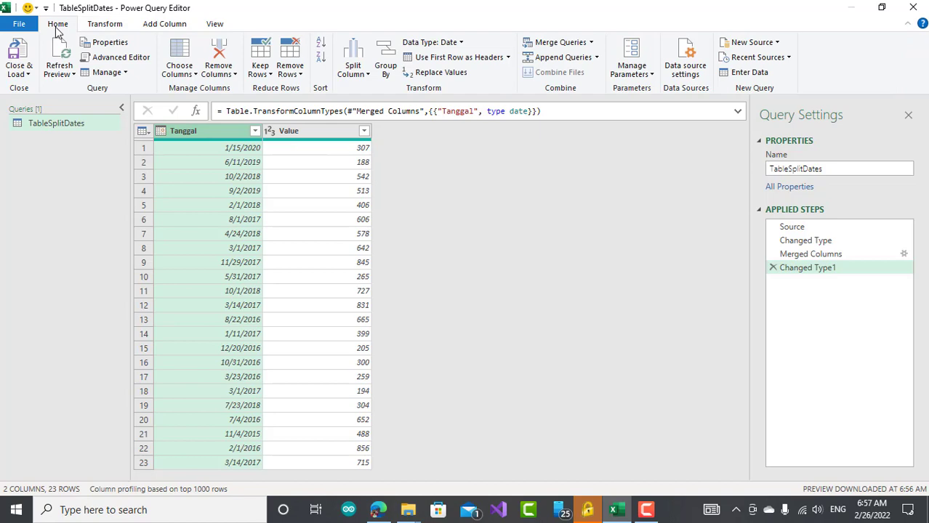
{"action": "left_click", "coordinate": [27, 75]}
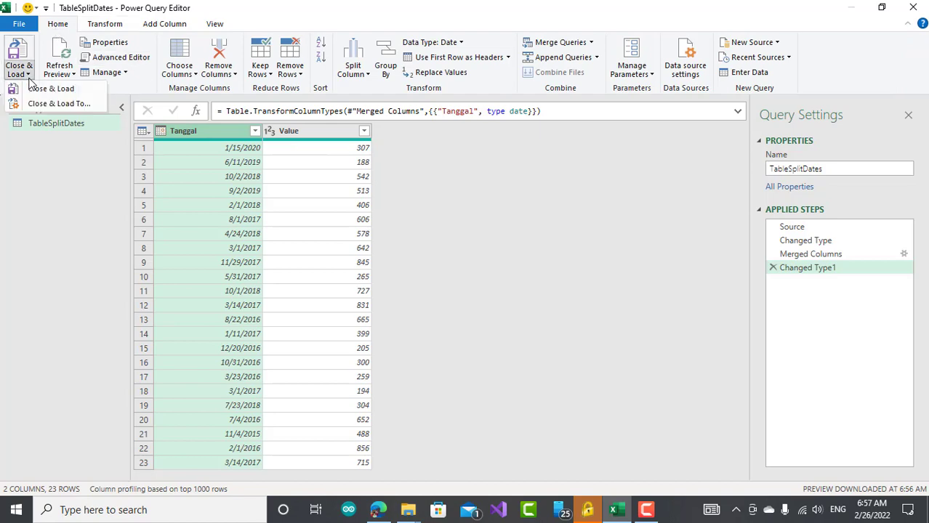
{"action": "left_click", "coordinate": [63, 106]}
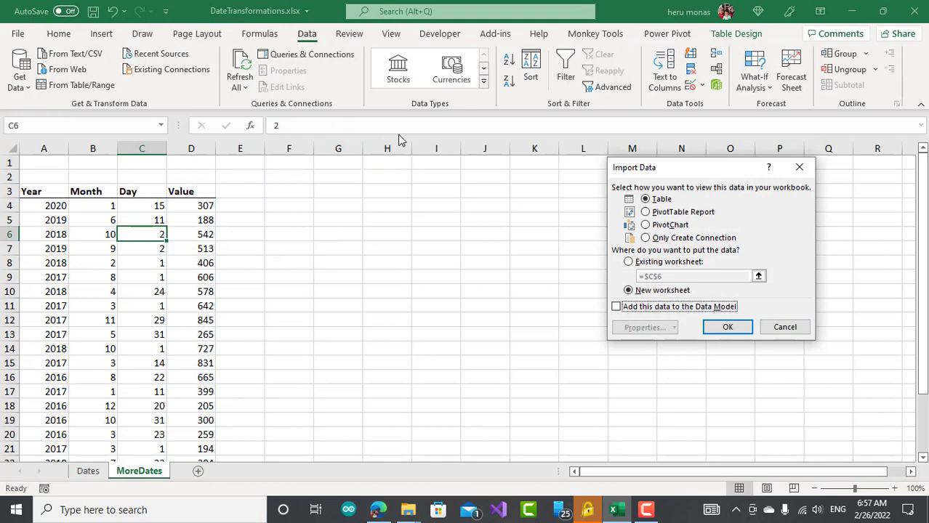
{"action": "left_click_drag", "start_coordinate": [651, 170], "coordinate": [389, 182]}
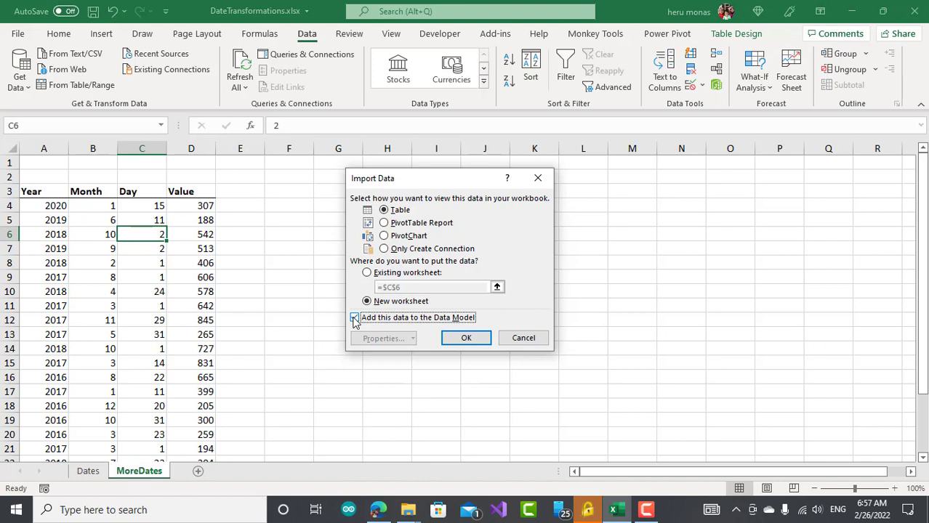
{"action": "left_click", "coordinate": [355, 319]}
{"action": "left_click", "coordinate": [386, 226]}
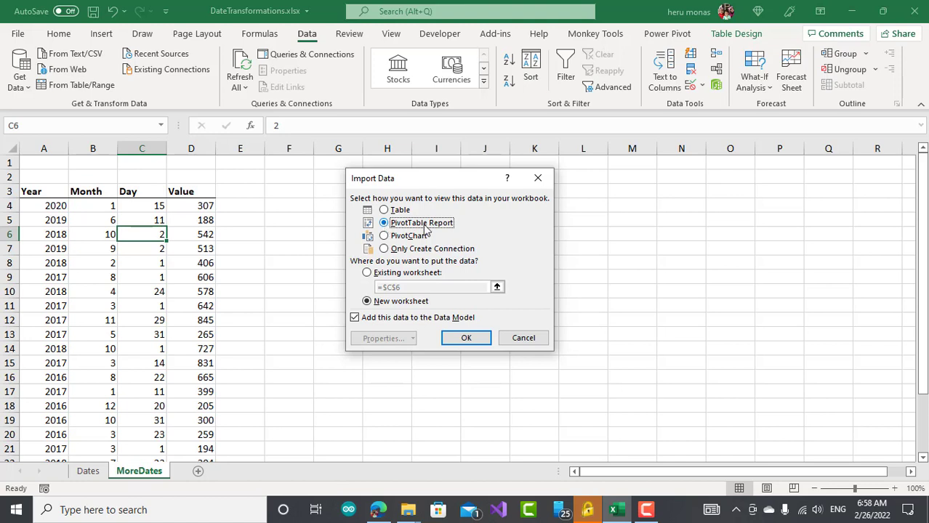
{"action": "left_click", "coordinate": [354, 317]}
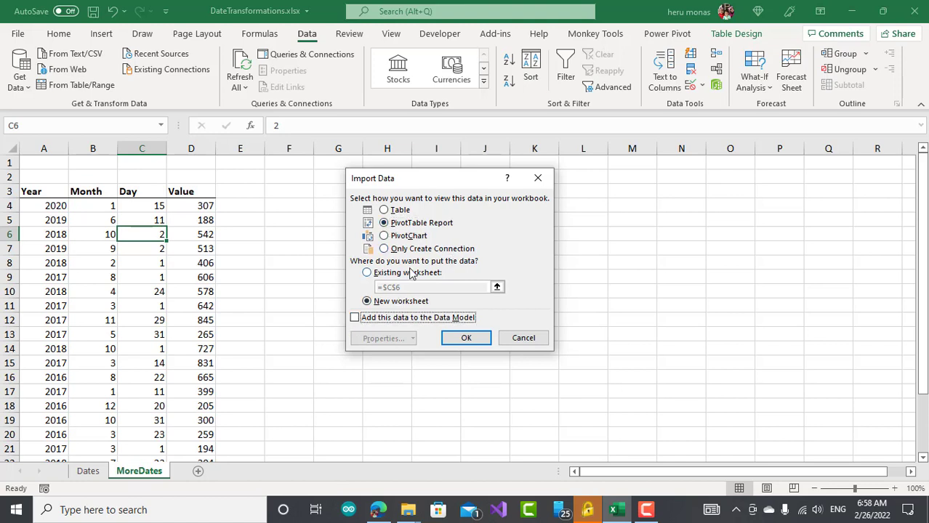
{"action": "left_click", "coordinate": [401, 276]}
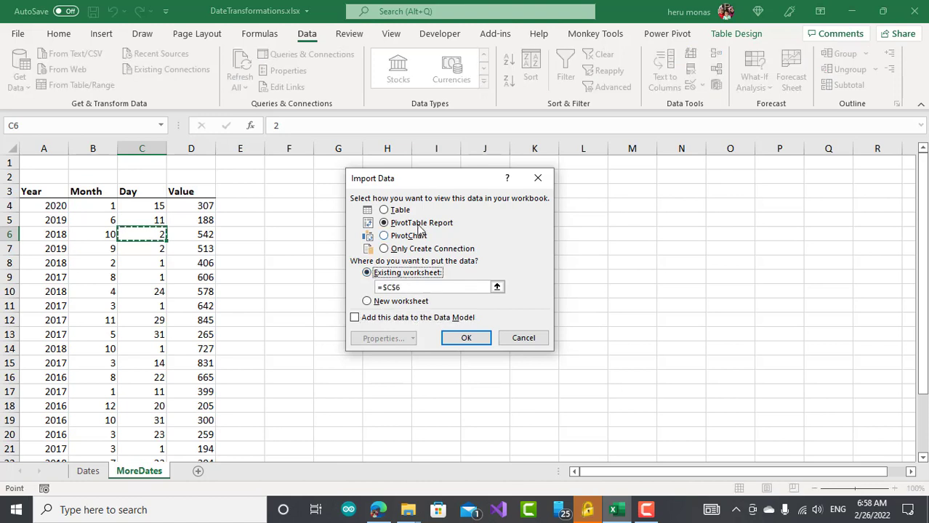
{"action": "left_click_drag", "start_coordinate": [412, 180], "coordinate": [646, 188]}
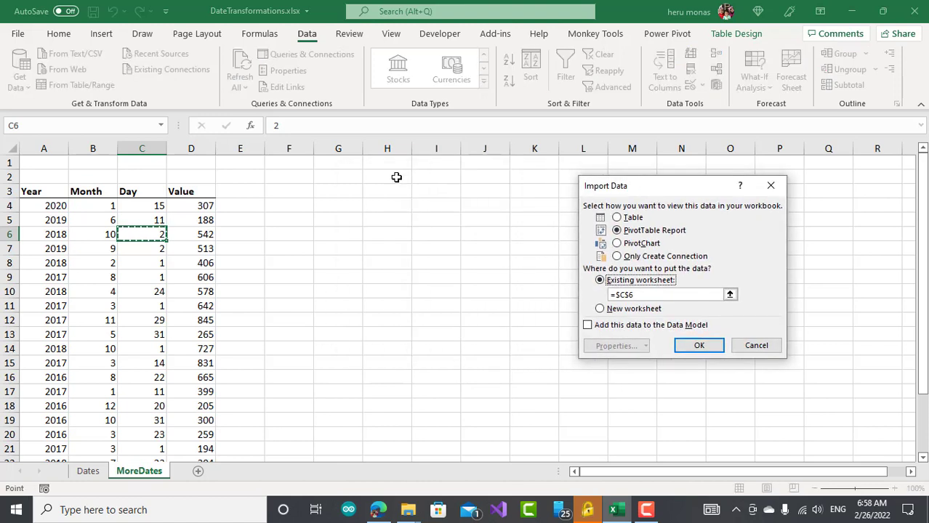
{"action": "left_click", "coordinate": [390, 204]}
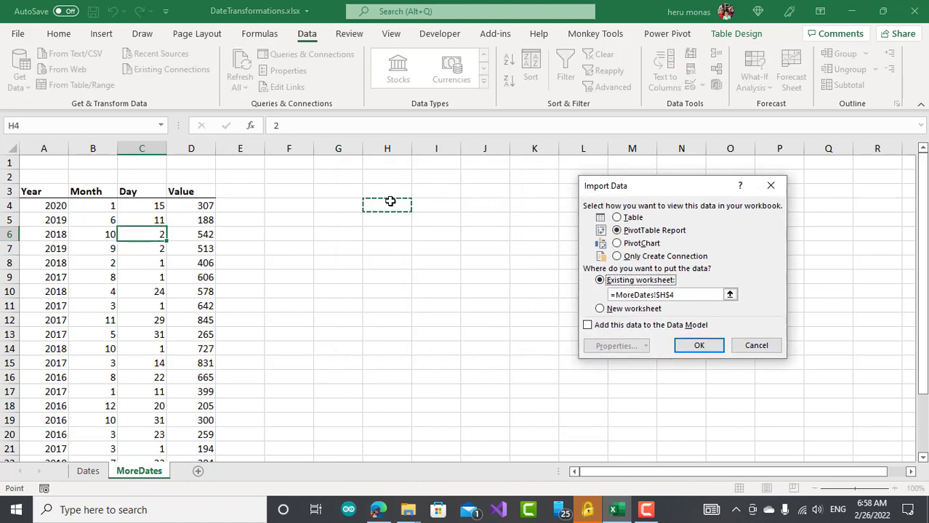
{"action": "left_click", "coordinate": [688, 342]}
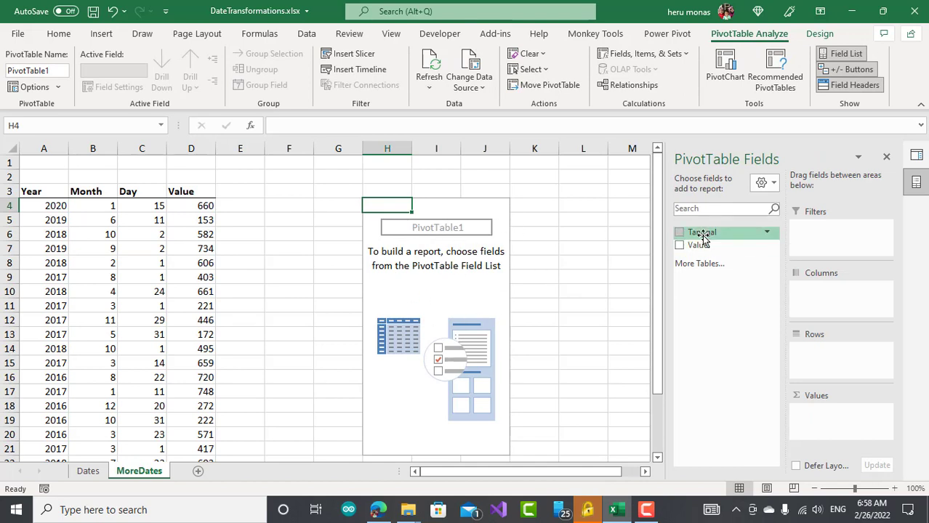
Build the PivotTable with Tanggal in the rows, dropping its Years level, and Value as summed values, with Qtr1 expanded.
{"action": "left_click_drag", "start_coordinate": [702, 238], "coordinate": [832, 364]}
{"action": "left_click_drag", "start_coordinate": [702, 260], "coordinate": [843, 415]}
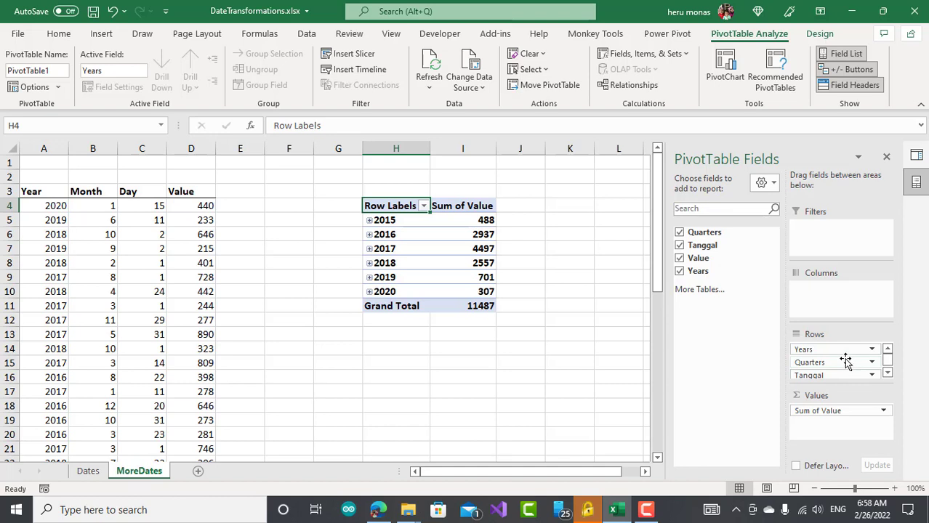
{"action": "left_click_drag", "start_coordinate": [842, 352], "coordinate": [640, 334]}
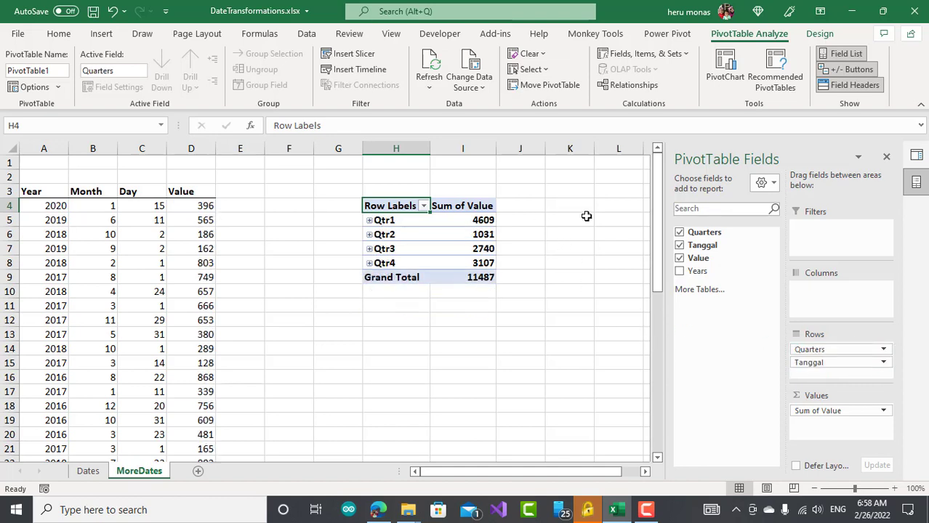
{"action": "left_click", "coordinate": [369, 221]}
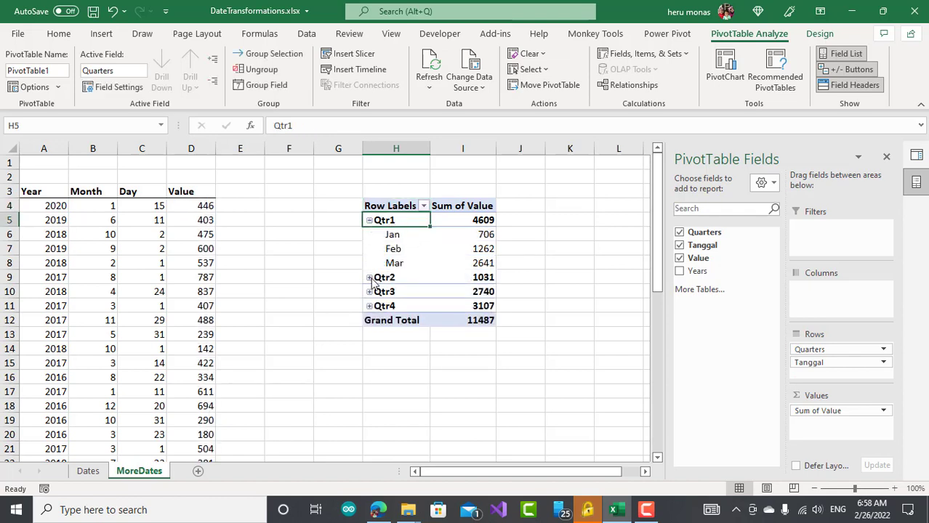
Replace the random-number formulas in the table's Value column with their static values.
{"action": "left_click", "coordinate": [201, 208]}
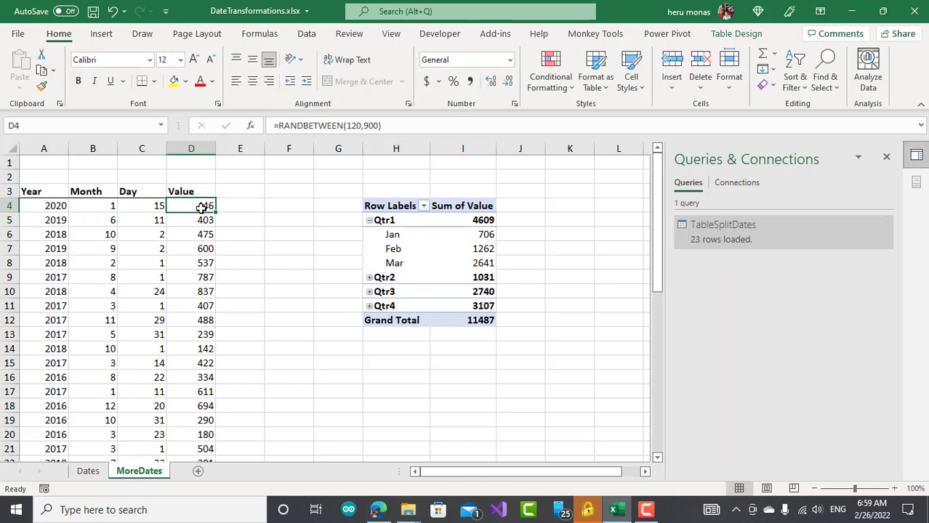
{"action": "key", "text": "ctrl+shift+Down"}
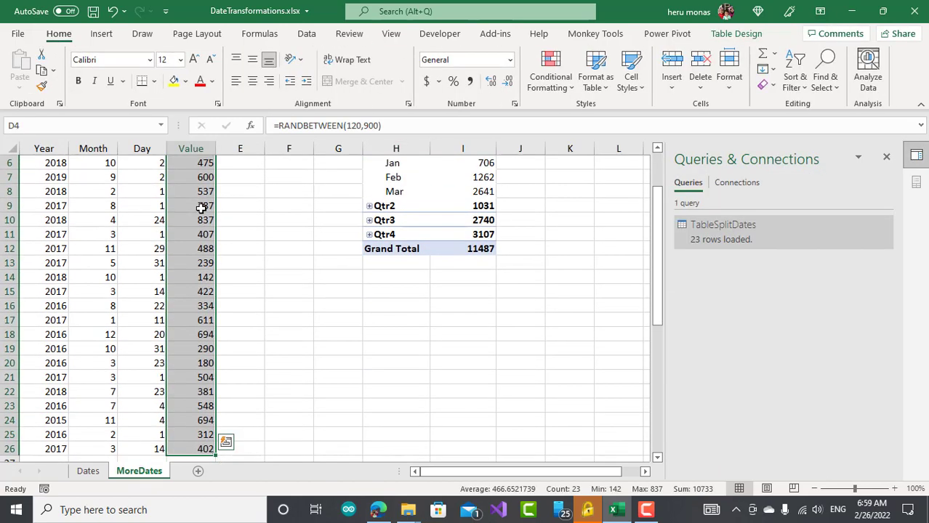
{"action": "right_click", "coordinate": [201, 208]}
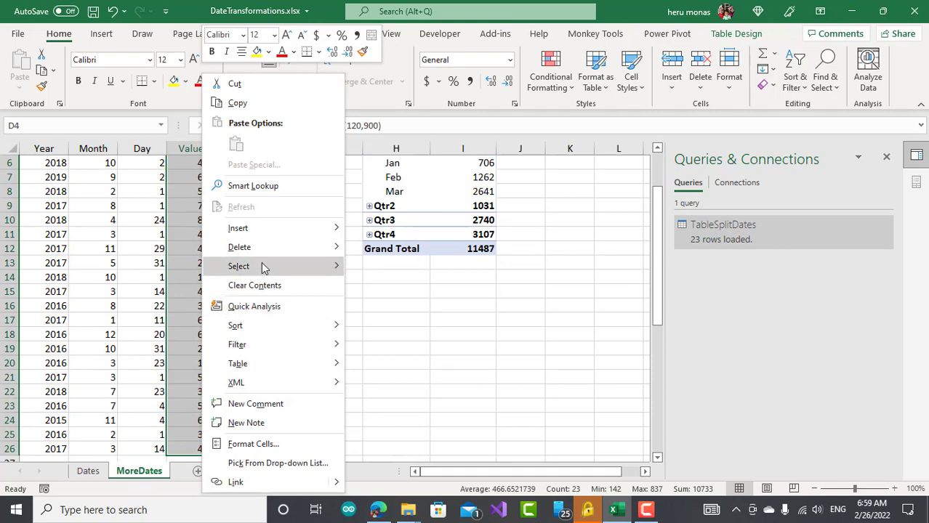
{"action": "left_click", "coordinate": [247, 105]}
{"action": "scroll", "coordinate": [193, 205], "scroll_direction": "up", "scroll_amount": 2}
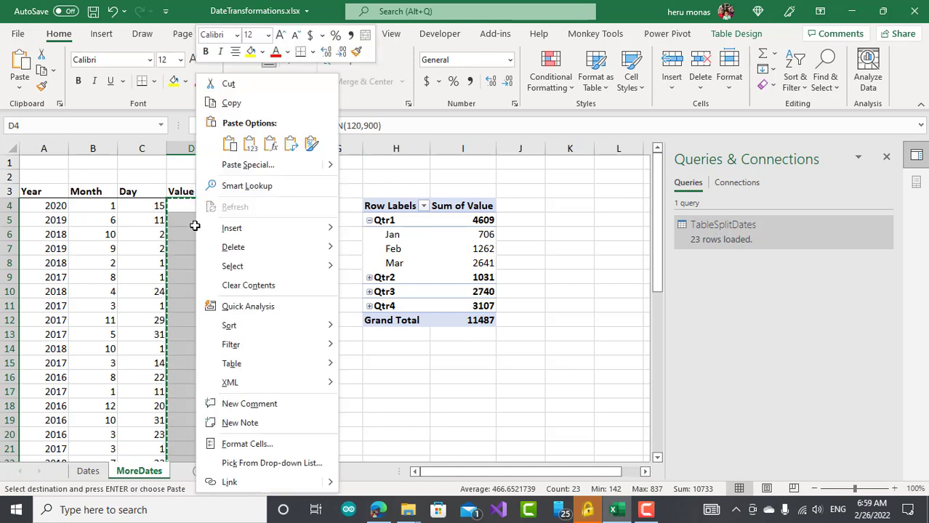
{"action": "right_click", "coordinate": [195, 221]}
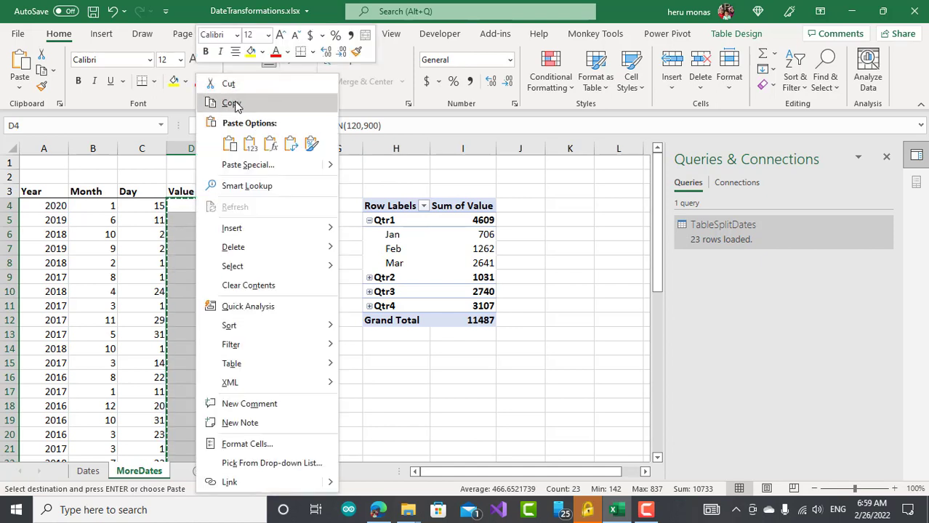
{"action": "left_click", "coordinate": [231, 102]}
{"action": "right_click", "coordinate": [197, 220]}
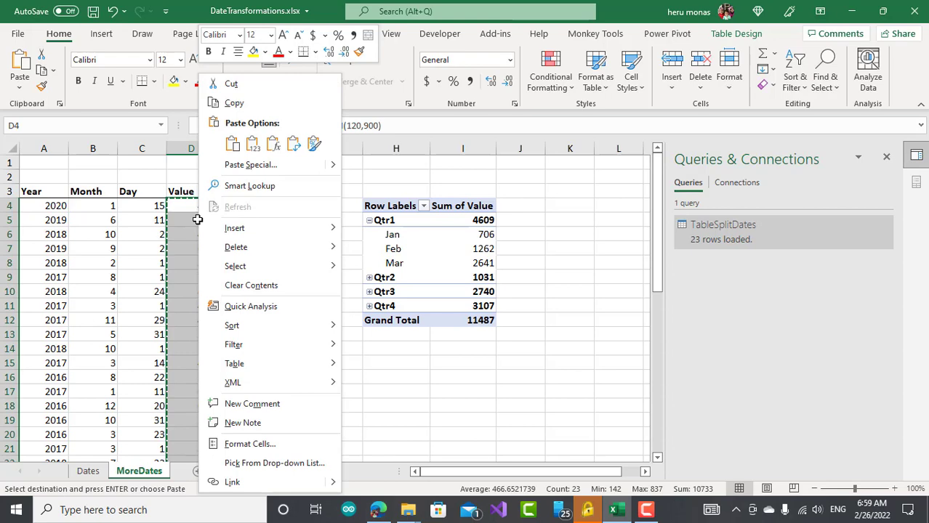
{"action": "left_click", "coordinate": [252, 143]}
{"action": "left_click", "coordinate": [289, 280]}
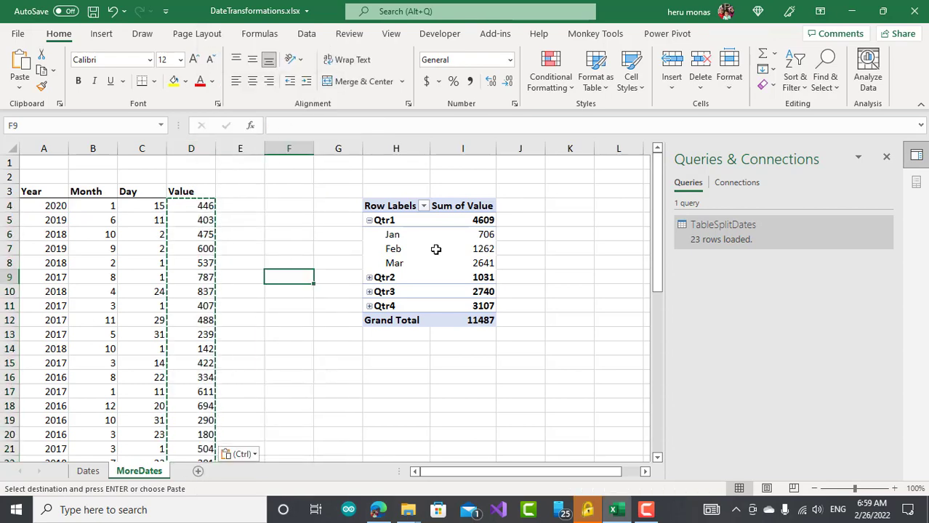
Refresh all the workbook's data so the PivotTable uses the static values, and slightly widen columns H and I.
{"action": "left_click", "coordinate": [436, 249]}
{"action": "left_click", "coordinate": [311, 34]}
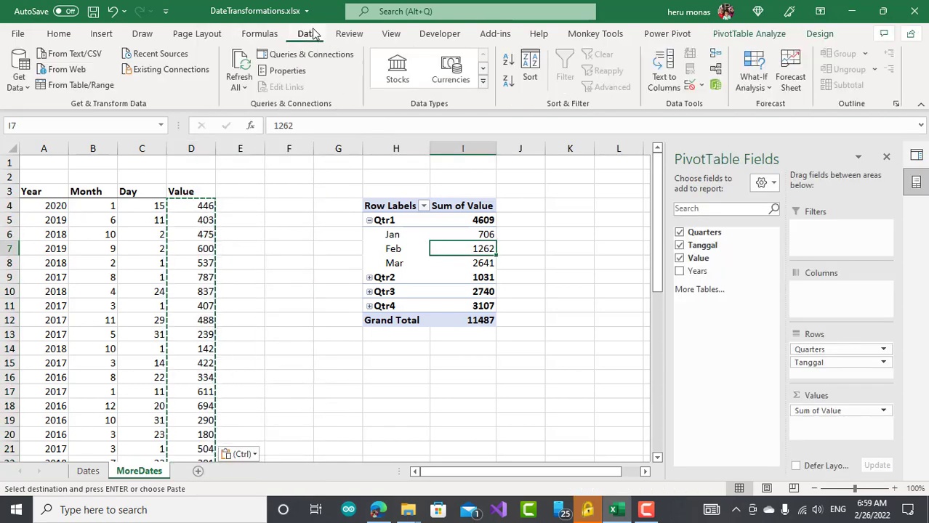
{"action": "left_click", "coordinate": [241, 72]}
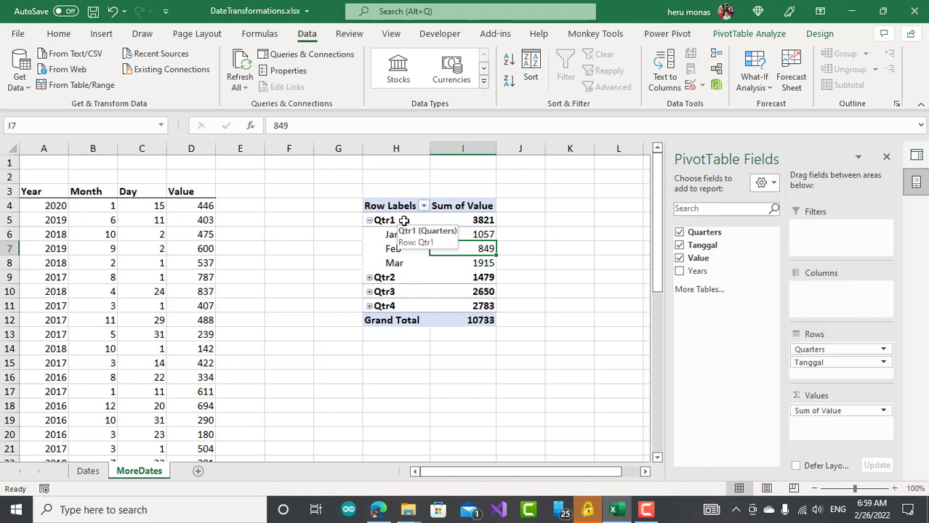
{"action": "left_click_drag", "start_coordinate": [429, 149], "coordinate": [437, 149]}
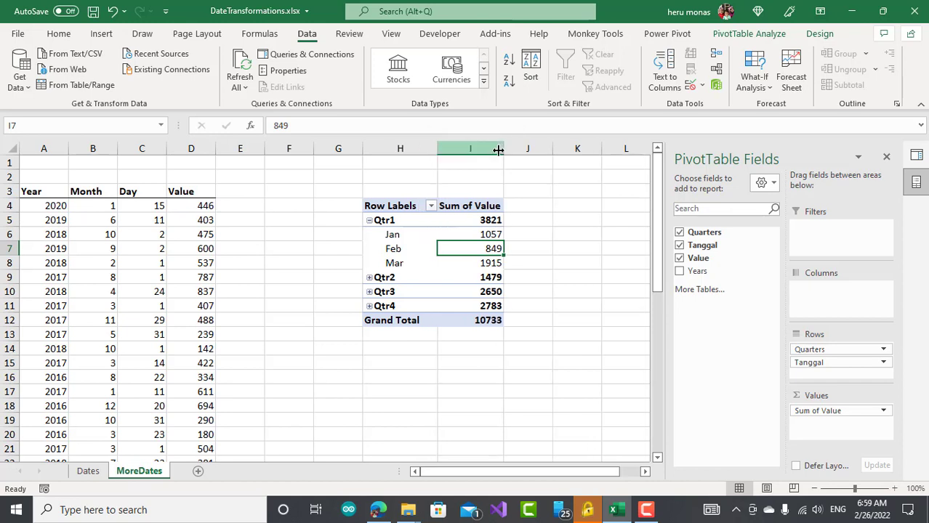
{"action": "left_click_drag", "start_coordinate": [505, 149], "coordinate": [516, 150]}
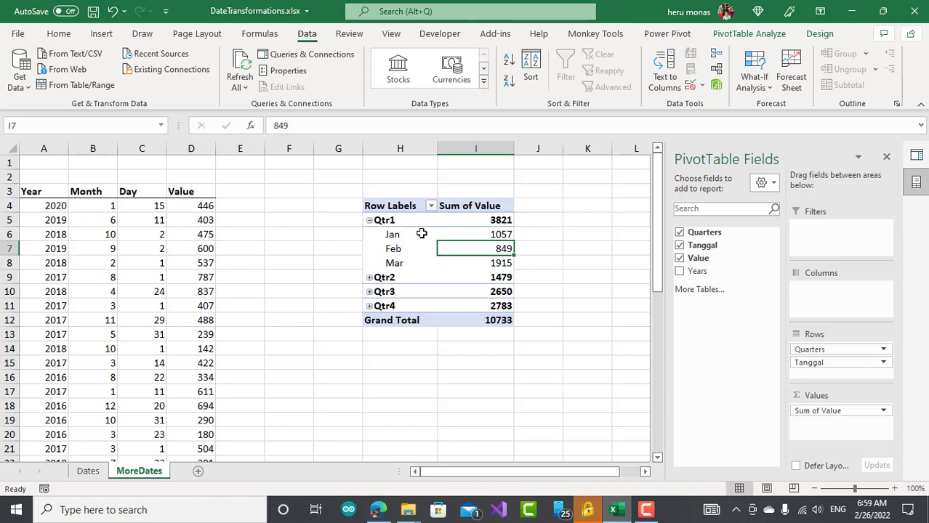
Insert a timeline for the Tanggal field, move it beside the PivotTable, and hide the Queries & Connections pane.
{"action": "left_click", "coordinate": [405, 205]}
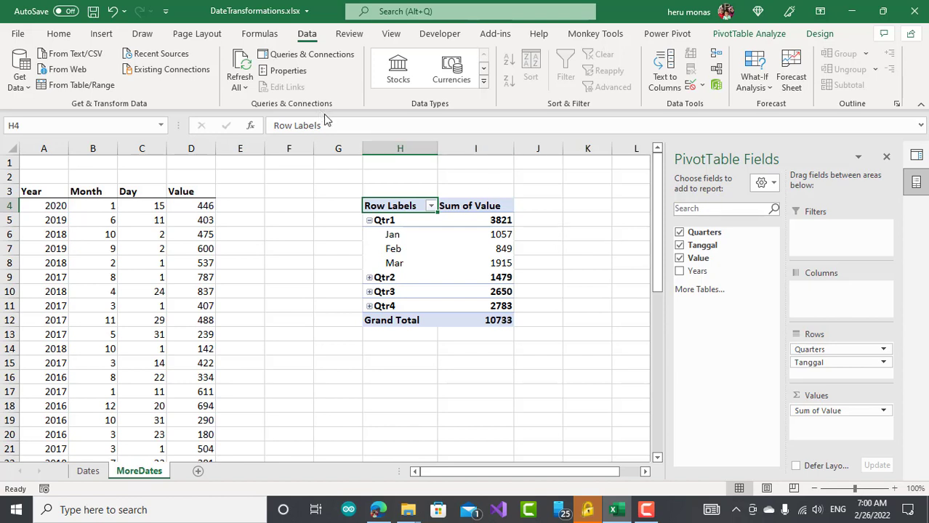
{"action": "left_click", "coordinate": [467, 277]}
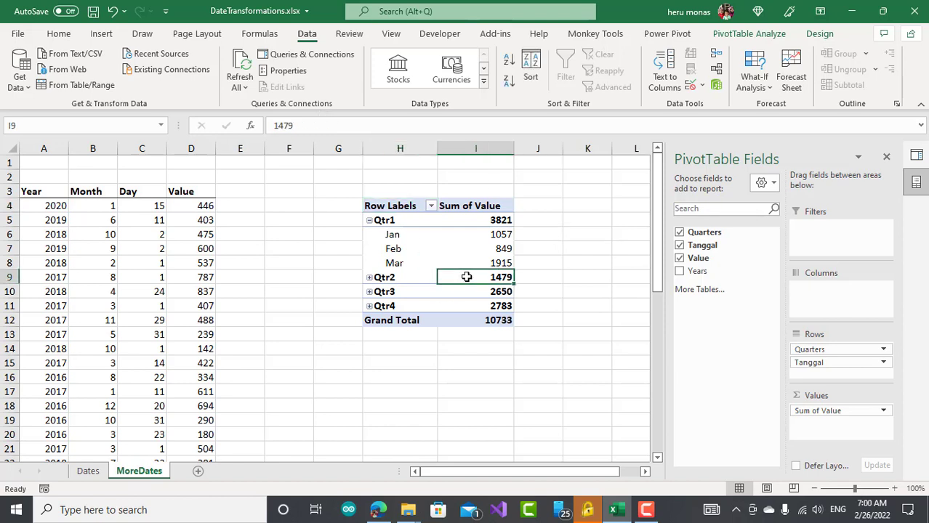
{"action": "left_click", "coordinate": [102, 34]}
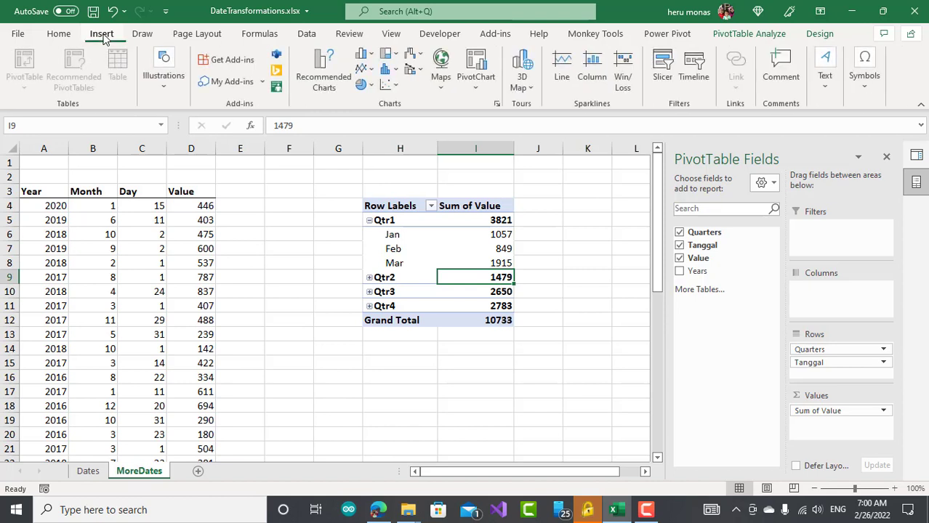
{"action": "left_click", "coordinate": [699, 71]}
{"action": "left_click", "coordinate": [618, 232]}
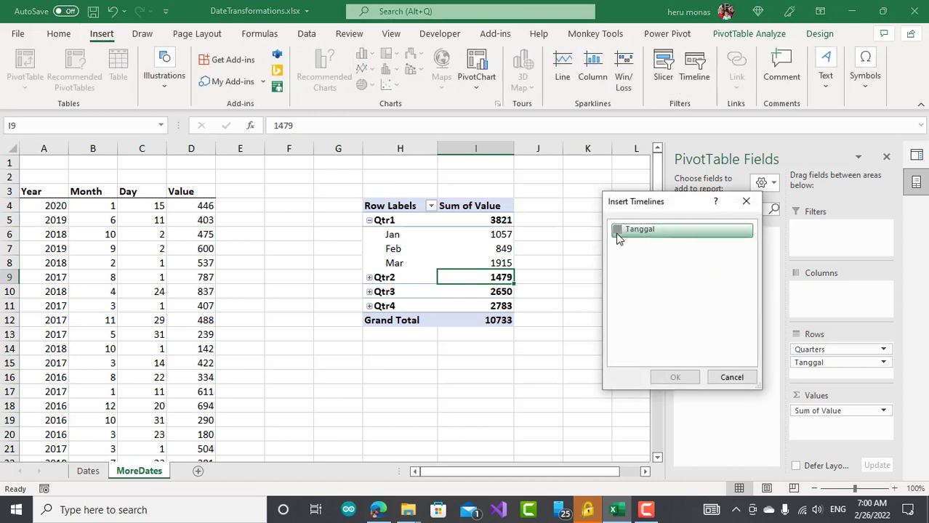
{"action": "left_click", "coordinate": [673, 379]}
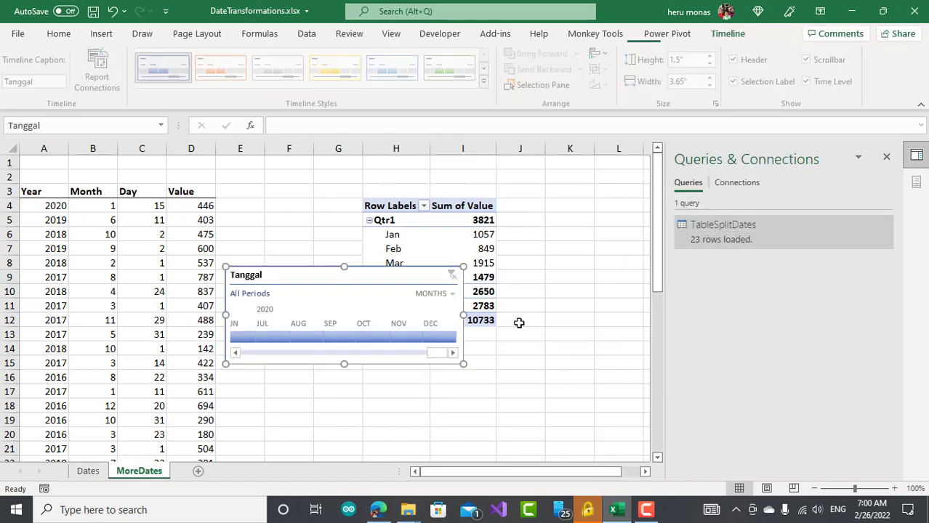
{"action": "left_click_drag", "start_coordinate": [346, 277], "coordinate": [651, 183]}
{"action": "left_click", "coordinate": [887, 158]}
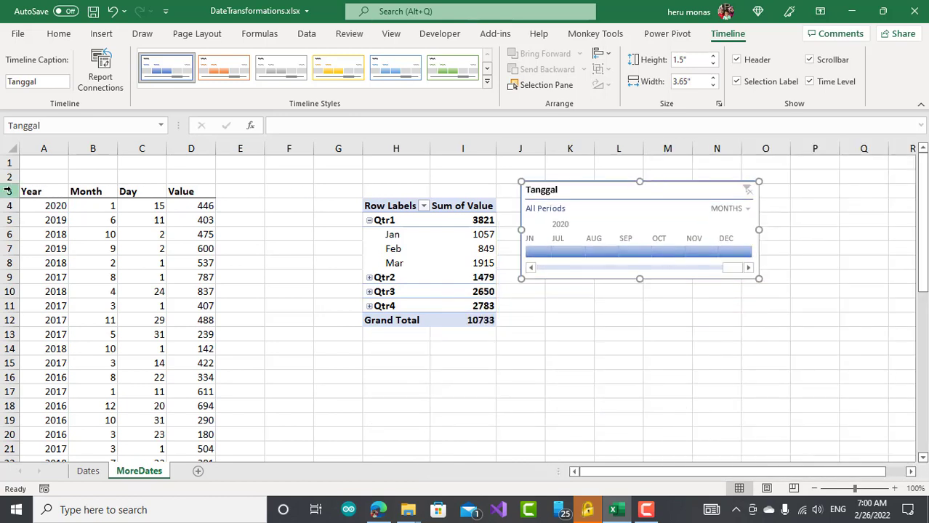
Increase the height of row 2 and move the Tanggal timeline into the space above the PivotTable.
{"action": "left_click_drag", "start_coordinate": [11, 184], "coordinate": [13, 229]}
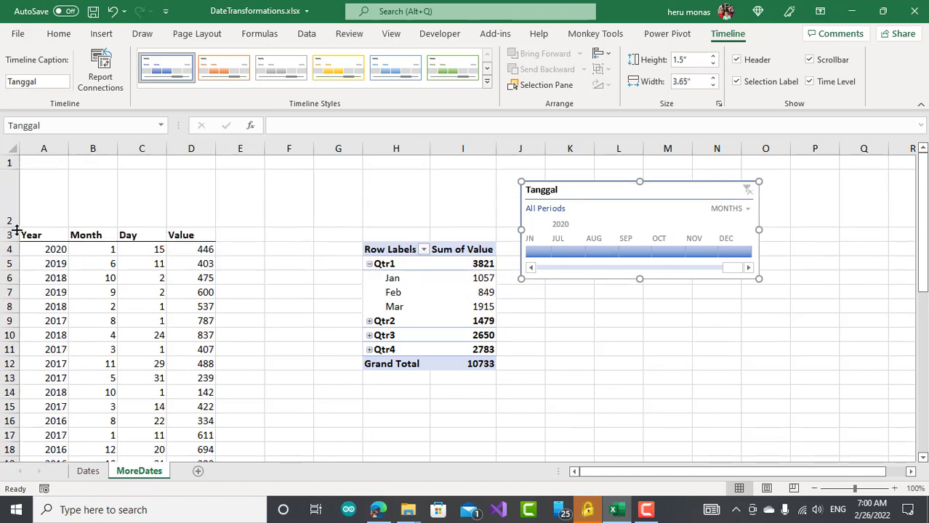
{"action": "left_click_drag", "start_coordinate": [16, 230], "coordinate": [16, 248]}
{"action": "left_click_drag", "start_coordinate": [571, 197], "coordinate": [408, 162]}
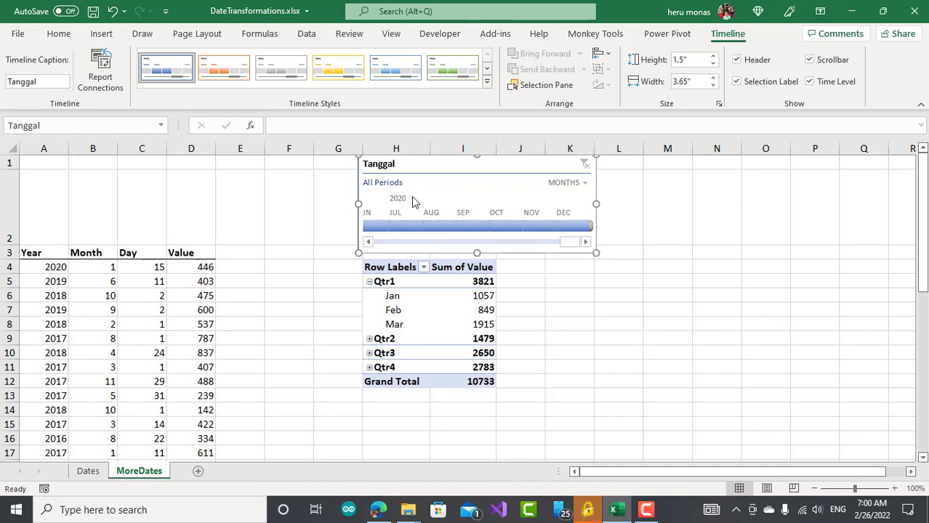
Filter the PivotTable to August through December 2018 with the Tanggal timeline.
{"action": "left_click", "coordinate": [552, 243]}
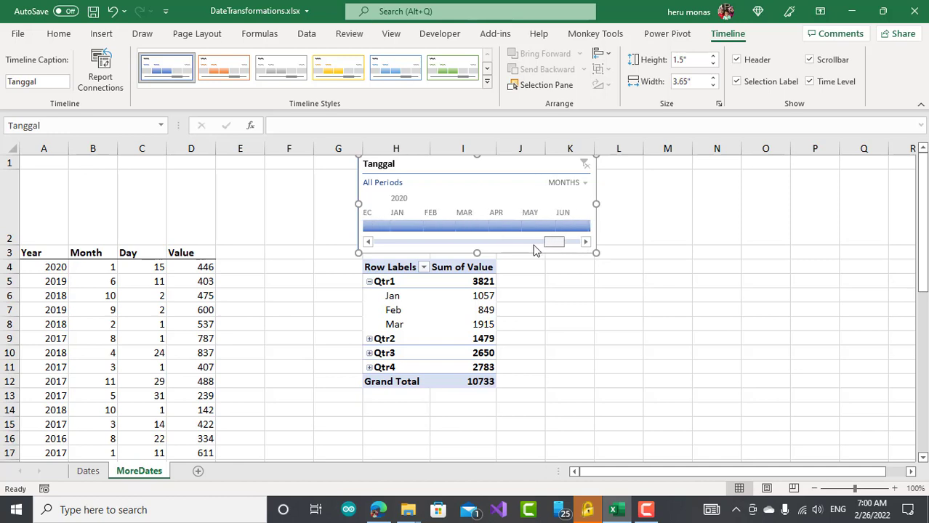
{"action": "left_click_drag", "start_coordinate": [535, 251], "coordinate": [494, 250]}
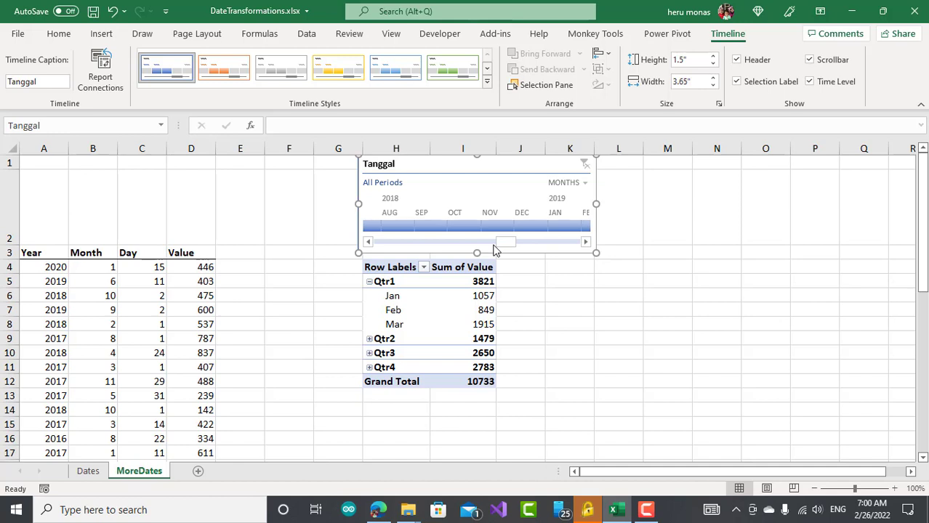
{"action": "left_click_drag", "start_coordinate": [393, 226], "coordinate": [535, 229]}
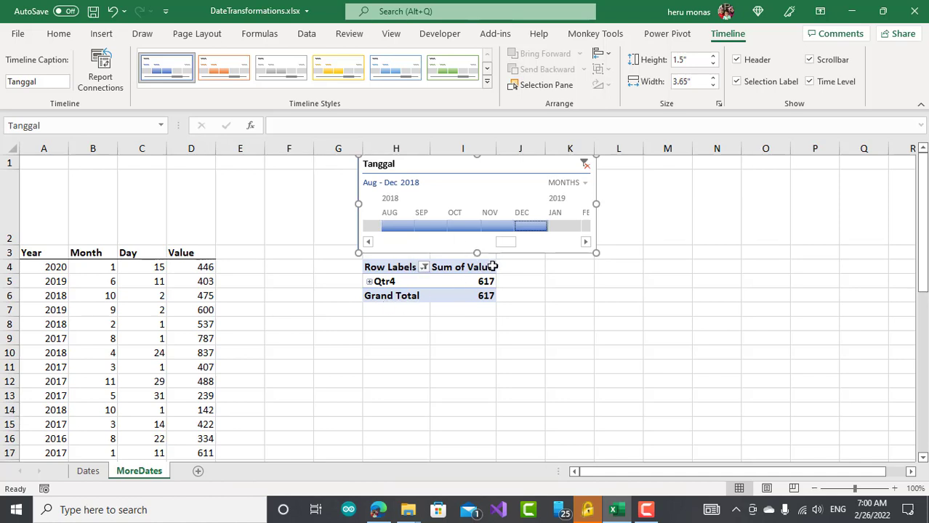
Expand Qtr4 in the PivotTable to its months and switch the Tanggal timeline's time level to years.
{"action": "left_click", "coordinate": [370, 284]}
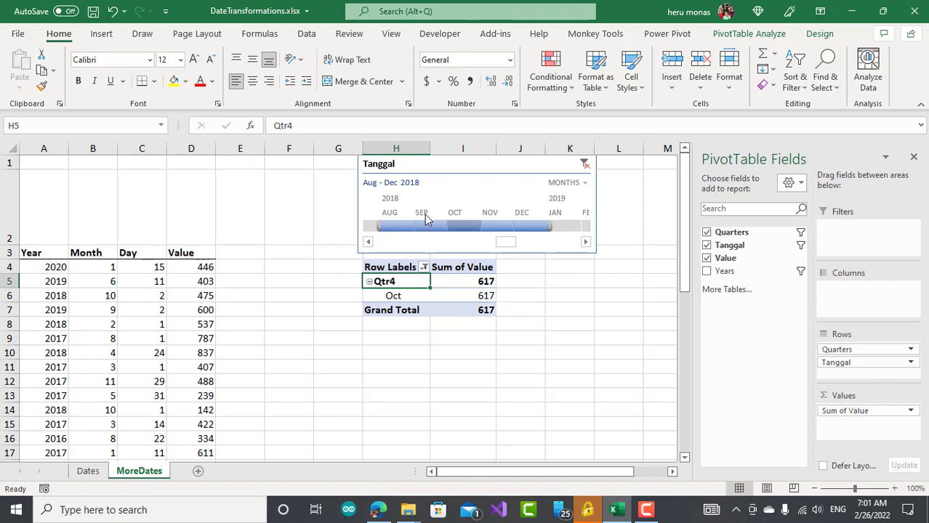
{"action": "left_click", "coordinate": [586, 183]}
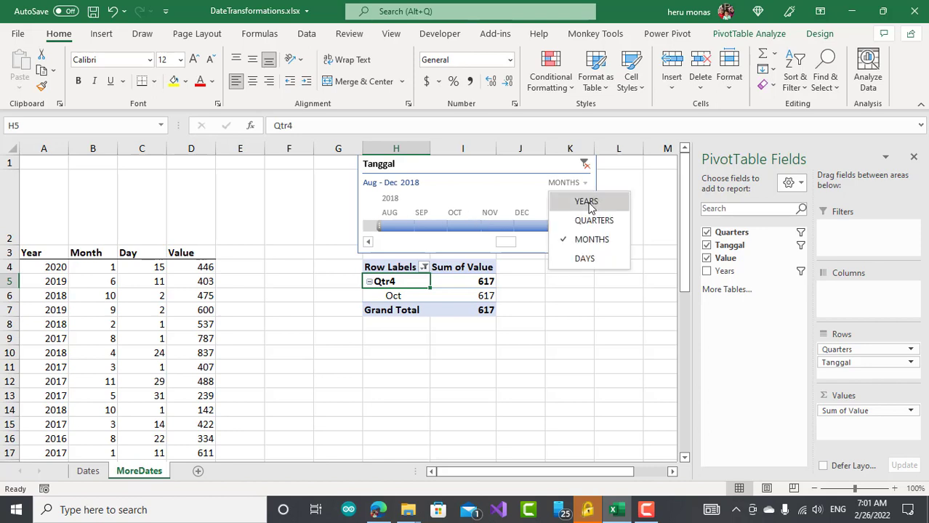
{"action": "left_click", "coordinate": [586, 202]}
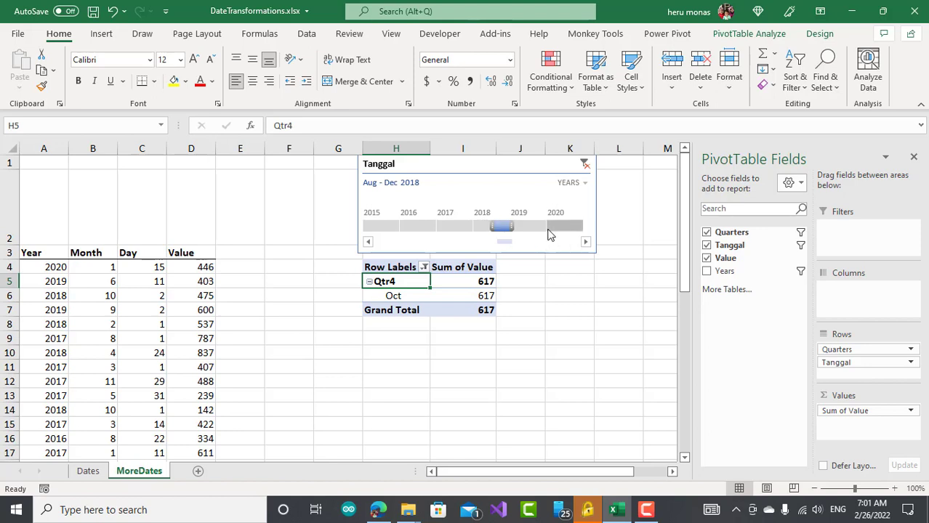
Filter the PivotTable to 2017 with the Tanggal timeline and expand all quarters to their months.
{"action": "left_click", "coordinate": [453, 226]}
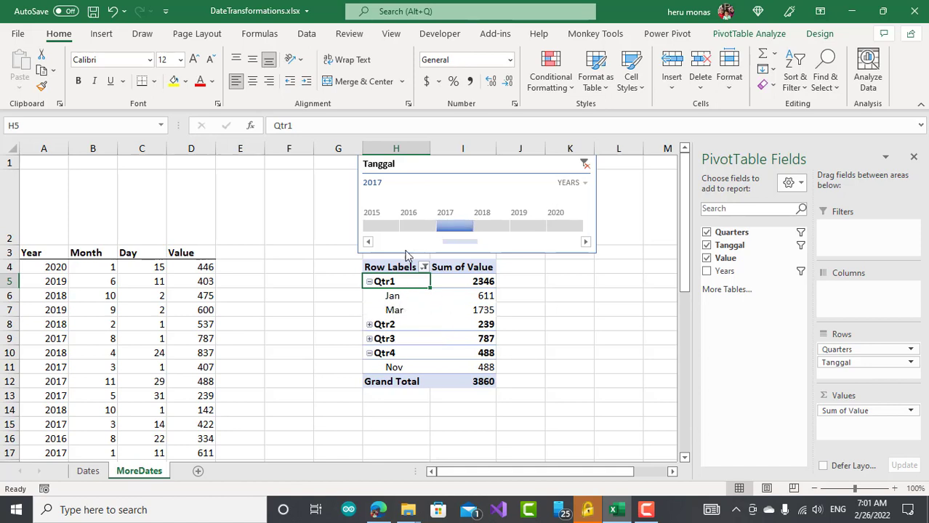
{"action": "left_click", "coordinate": [402, 324]}
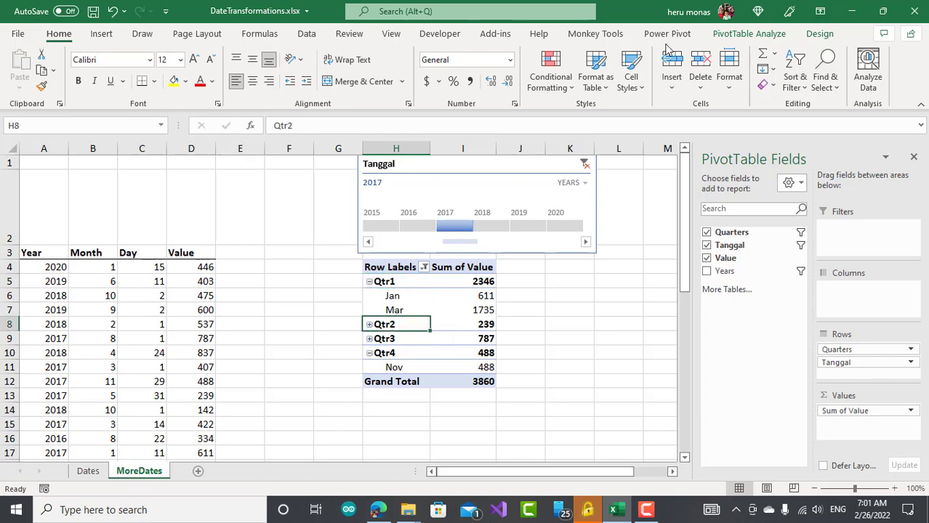
{"action": "left_click", "coordinate": [739, 37]}
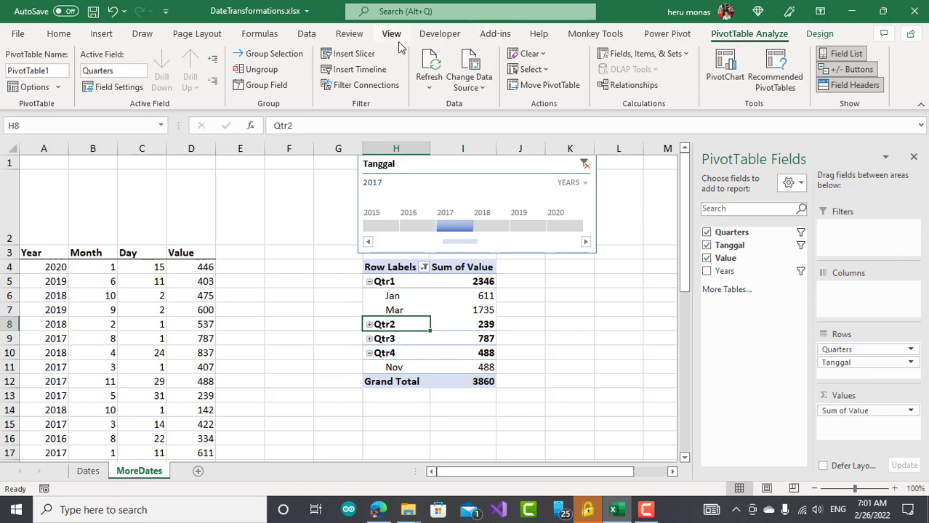
{"action": "left_click", "coordinate": [214, 82]}
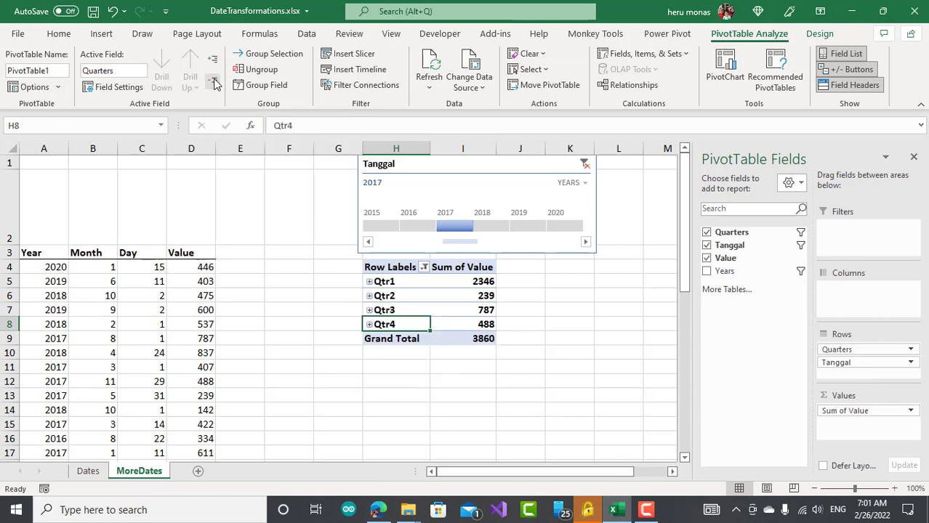
{"action": "left_click", "coordinate": [213, 58]}
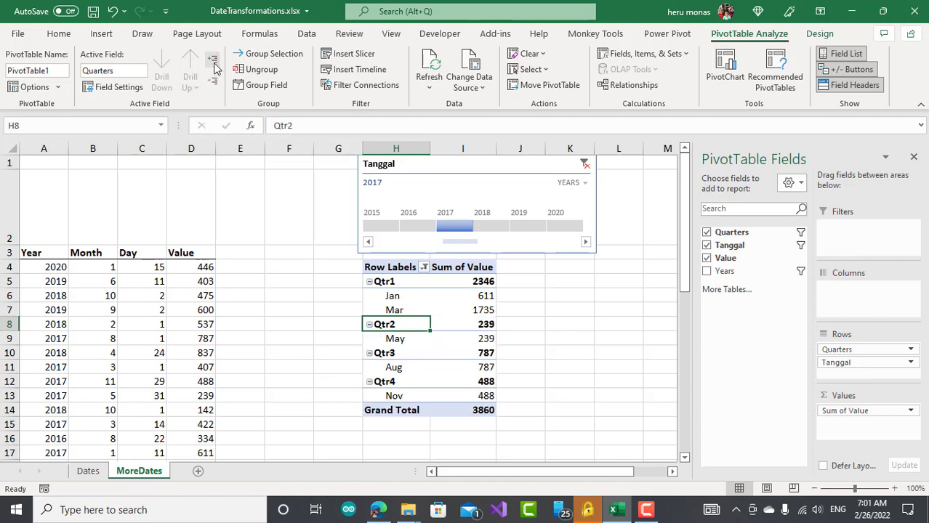
{"action": "left_click", "coordinate": [555, 320]}
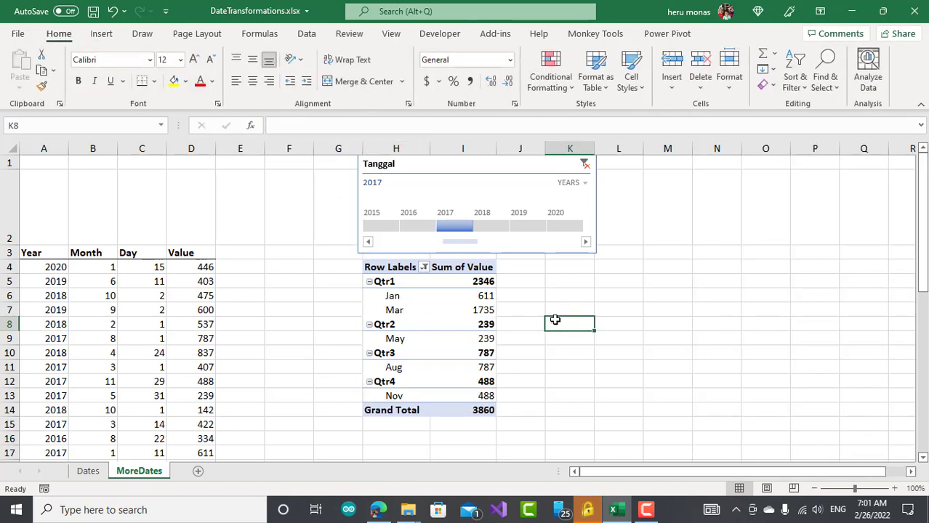
Step the Tanggal timeline through 2018 and 2019 to compare the PivotTable figures, and return it to 2017.
{"action": "left_click", "coordinate": [496, 230]}
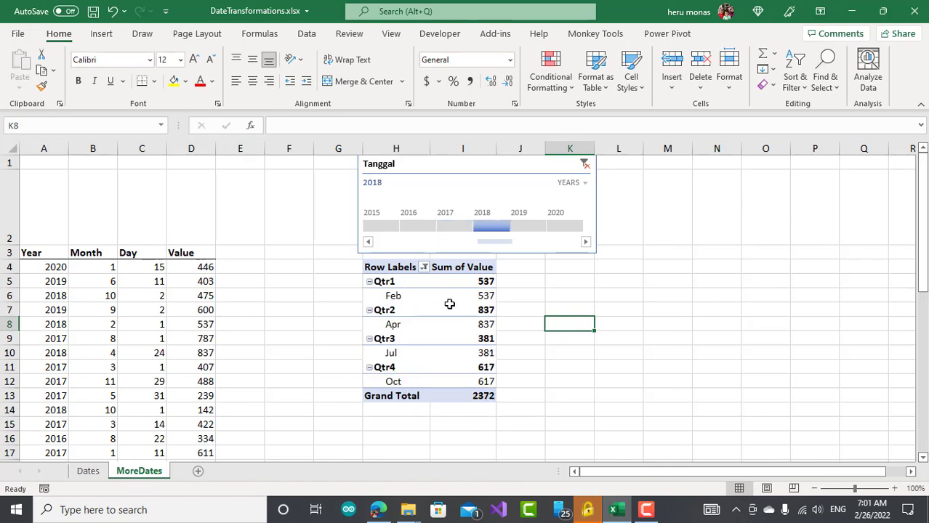
{"action": "left_click", "coordinate": [531, 227]}
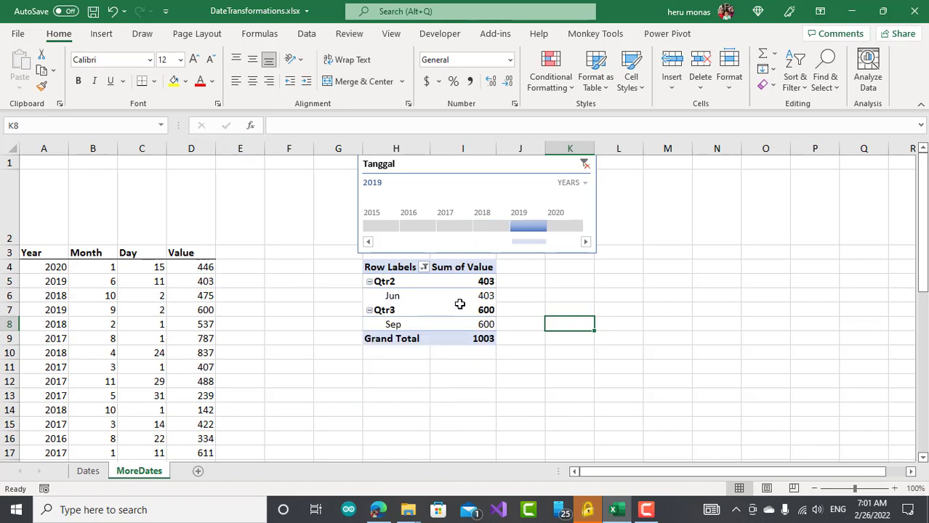
{"action": "left_click", "coordinate": [569, 231]}
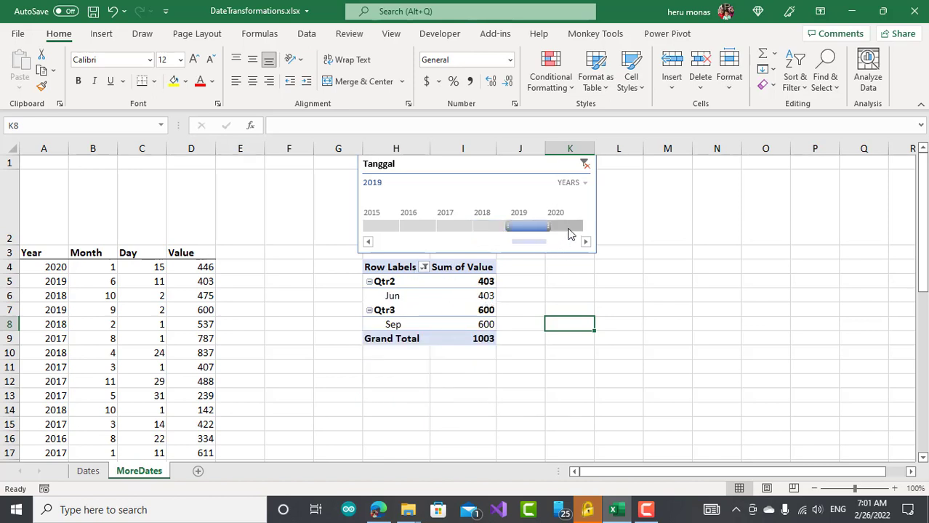
{"action": "left_click", "coordinate": [528, 229]}
{"action": "left_click", "coordinate": [491, 228]}
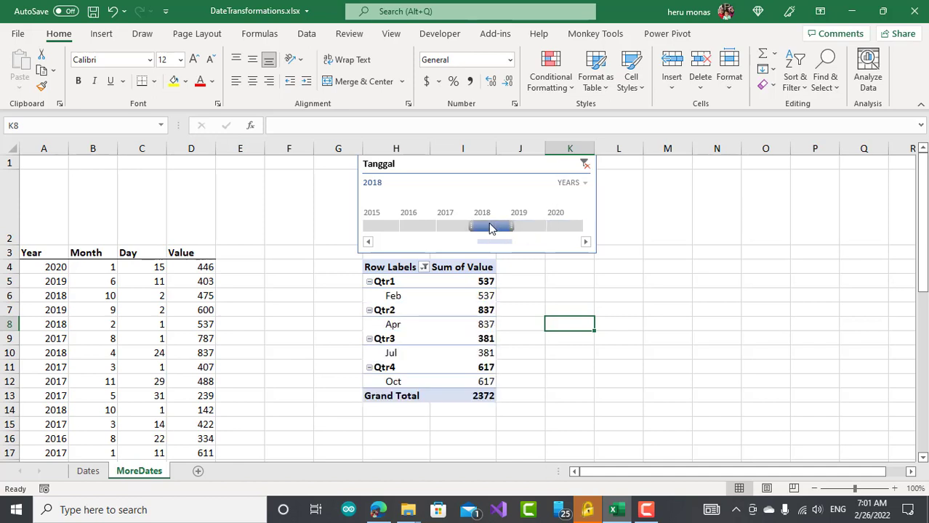
{"action": "left_click", "coordinate": [447, 230]}
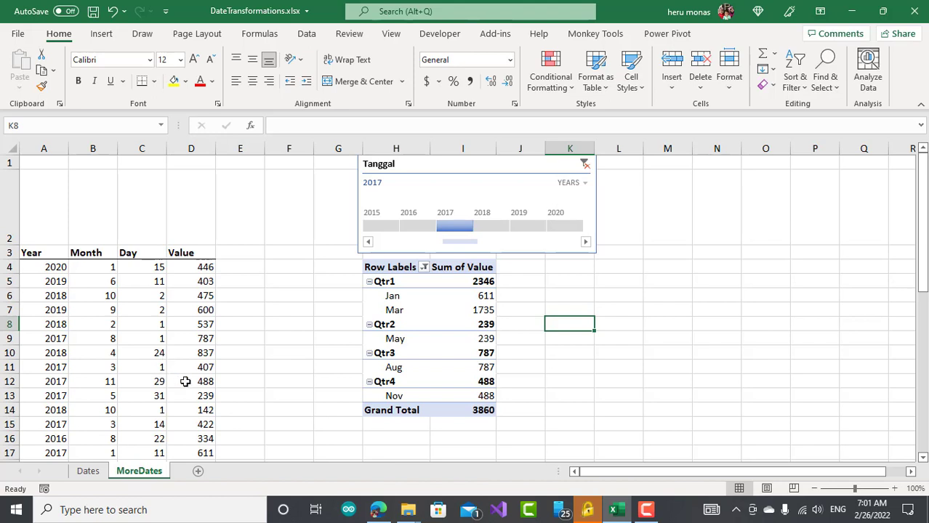
Remove the Quarters field from the PivotTable's rows so only the Tanggal months are listed.
{"action": "left_click", "coordinate": [389, 325]}
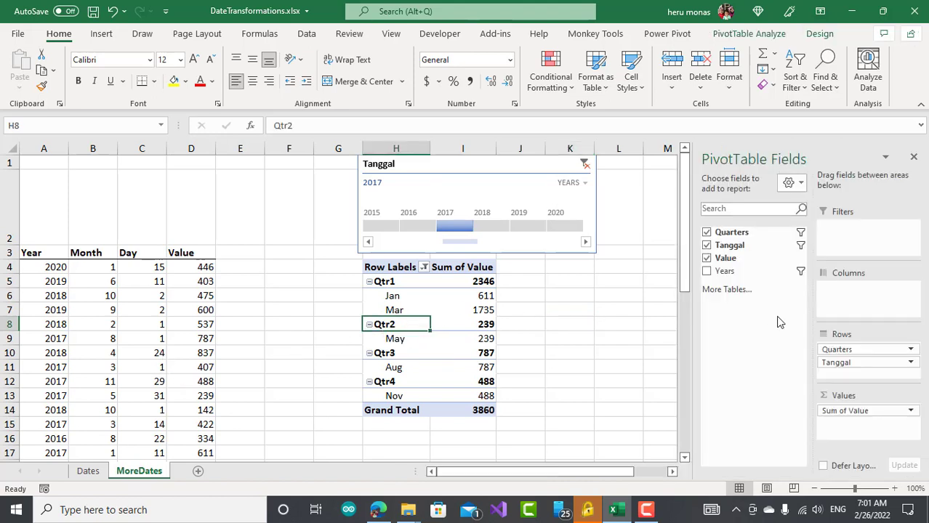
{"action": "left_click_drag", "start_coordinate": [834, 345], "coordinate": [511, 334]}
{"action": "left_click", "coordinate": [590, 324]}
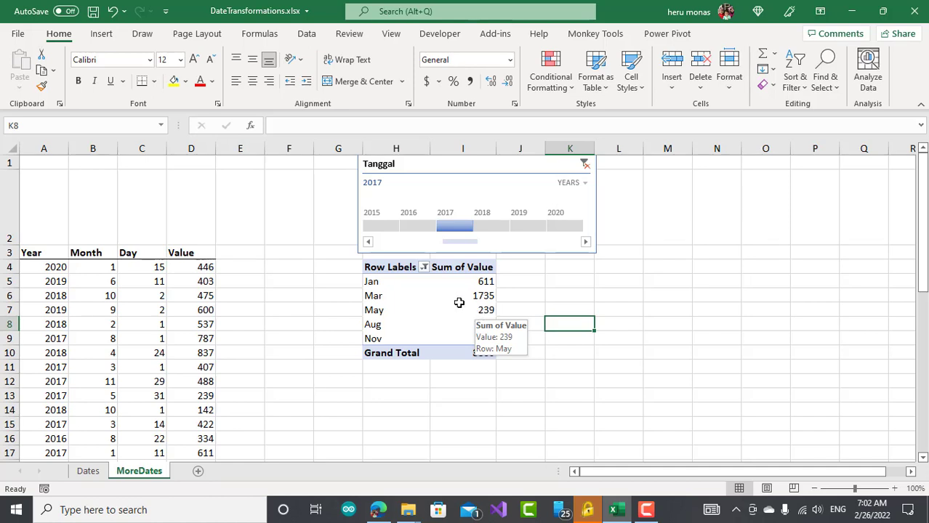
{"action": "left_click", "coordinate": [467, 268]}
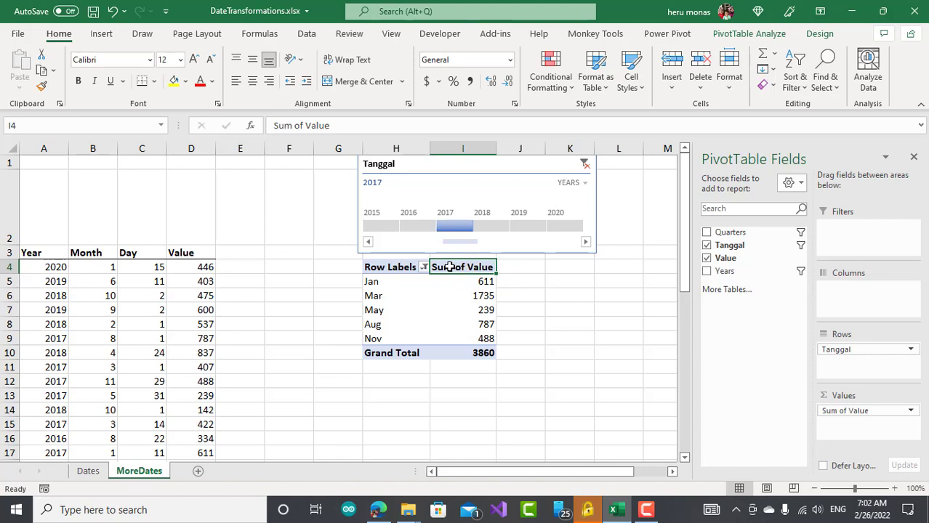
{"action": "left_click", "coordinate": [588, 336]}
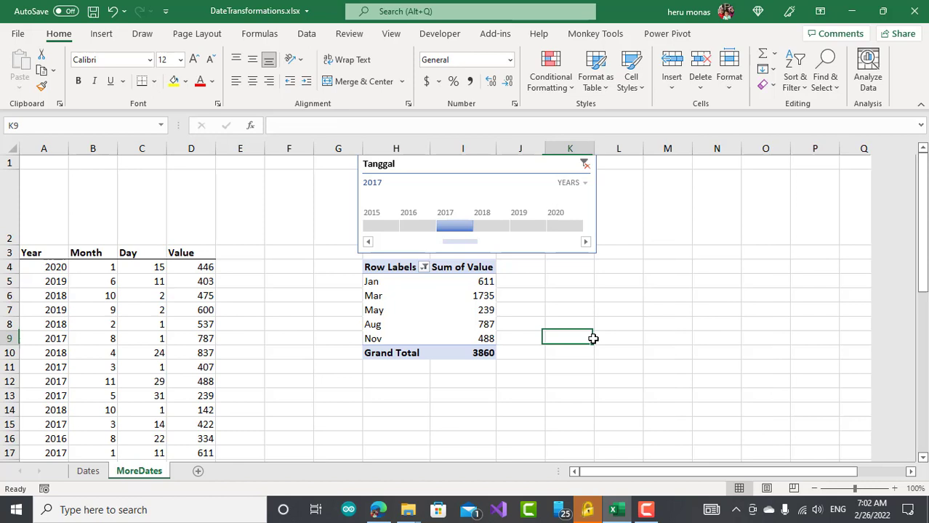
{"action": "double_click", "coordinate": [462, 266]}
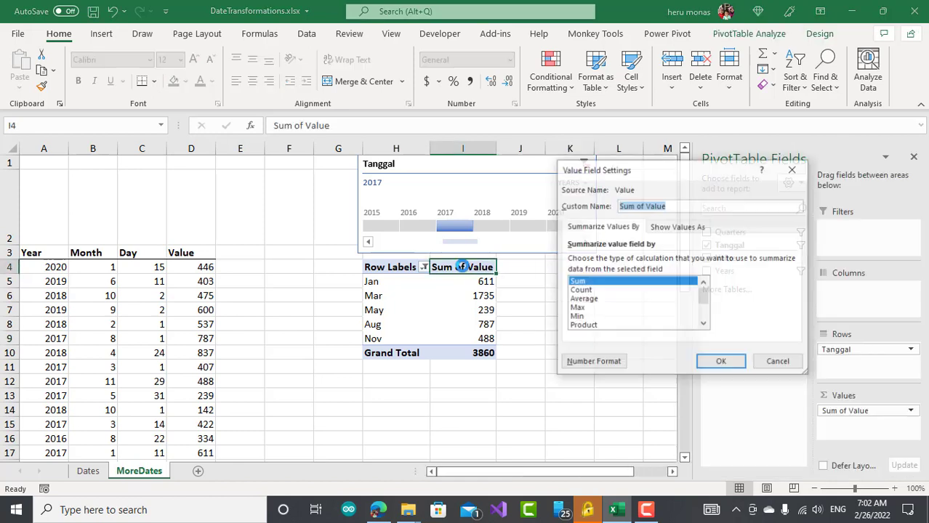
{"action": "left_click_drag", "start_coordinate": [638, 179], "coordinate": [579, 181]}
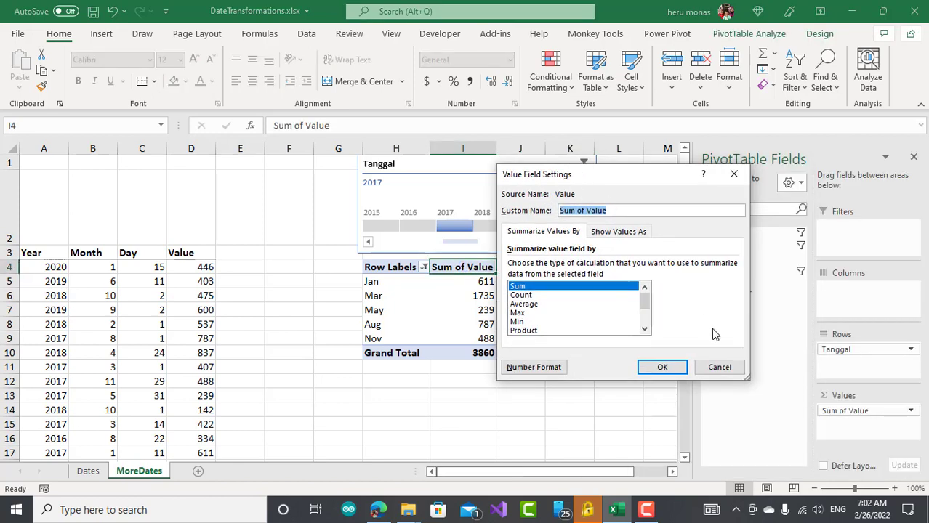
{"action": "left_click", "coordinate": [718, 367]}
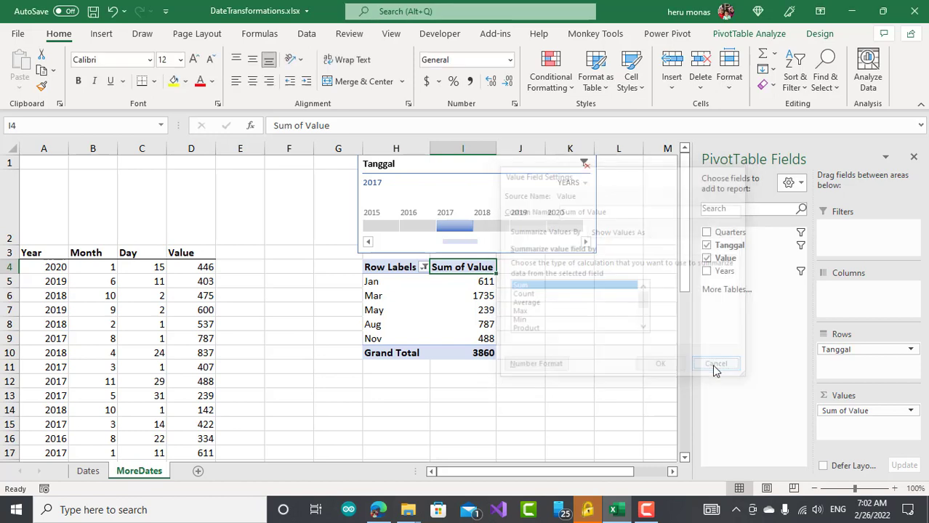
Summarize the PivotTable's Value field by Average and filter it to 2019 with the Tanggal timeline.
{"action": "left_click", "coordinate": [469, 281]}
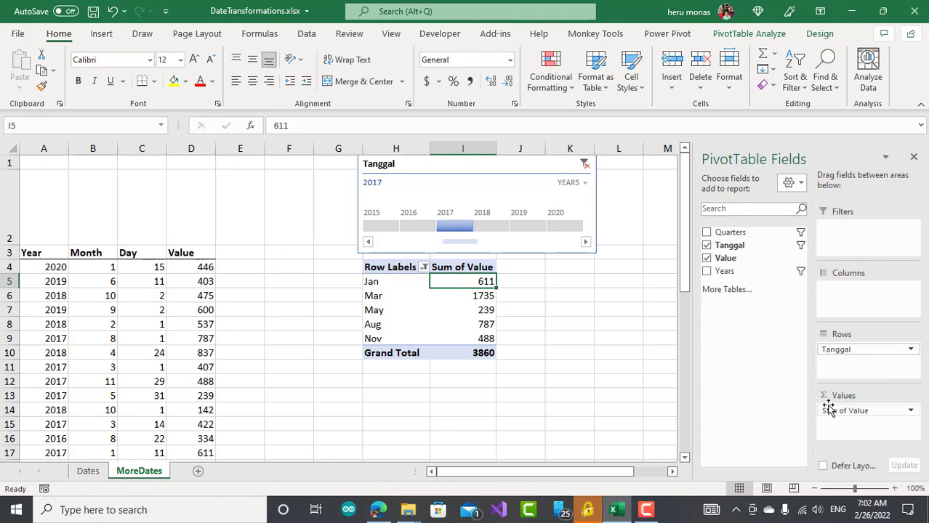
{"action": "left_click", "coordinate": [911, 412]}
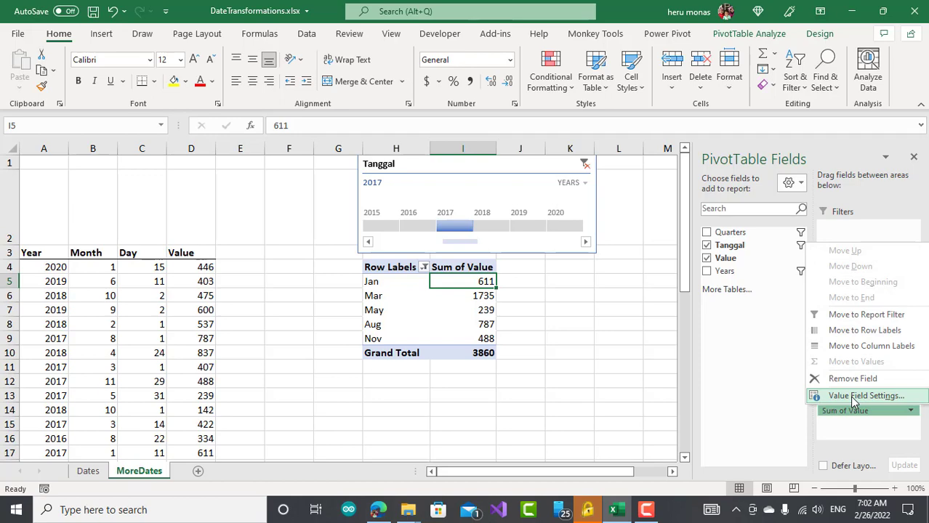
{"action": "left_click", "coordinate": [854, 397]}
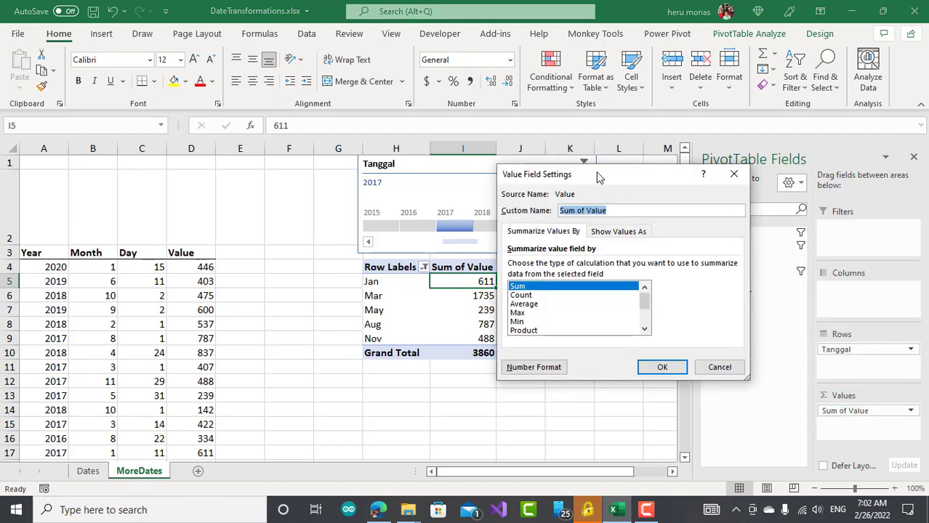
{"action": "left_click_drag", "start_coordinate": [597, 178], "coordinate": [624, 185]}
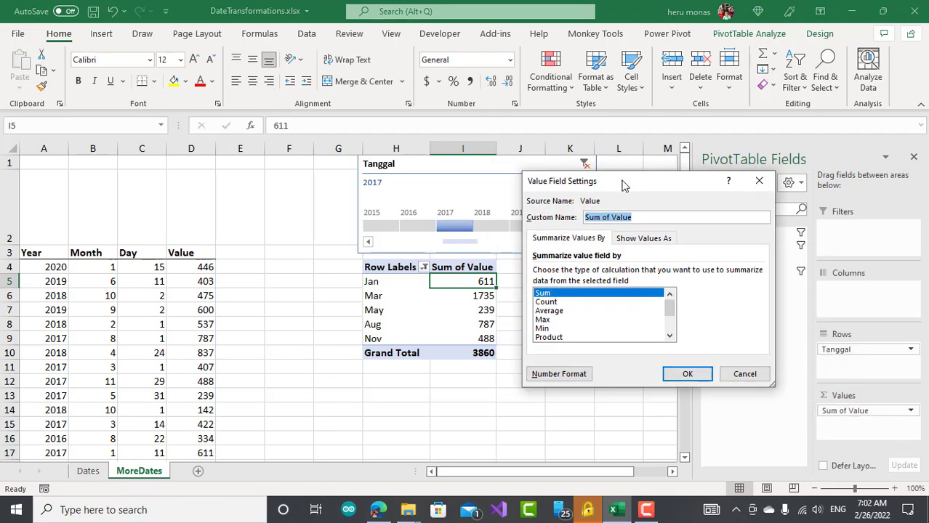
{"action": "left_click", "coordinate": [548, 311]}
{"action": "key", "text": "Return"}
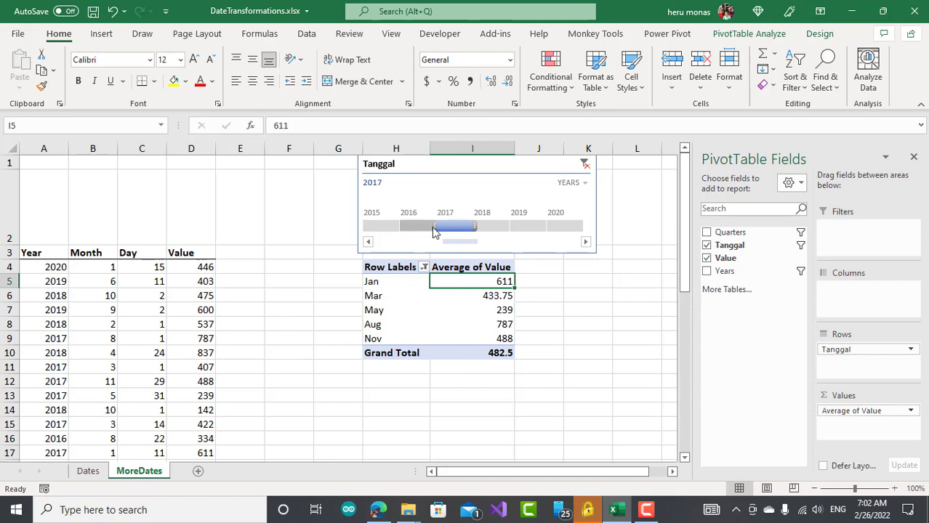
{"action": "left_click", "coordinate": [493, 227]}
{"action": "left_click", "coordinate": [529, 226]}
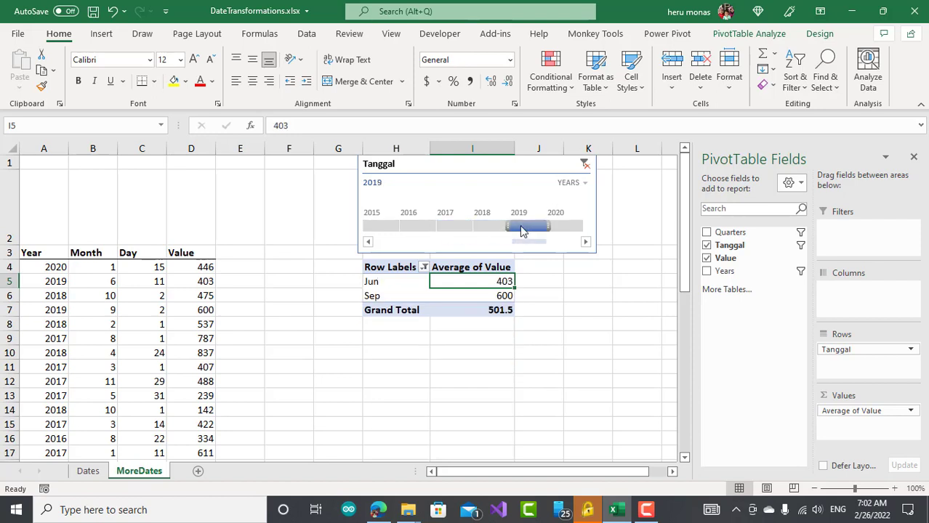
Rename the Average of Value header in I4 as "Penjualan (rata rata)" and widen column I to fit it.
{"action": "left_click", "coordinate": [474, 268]}
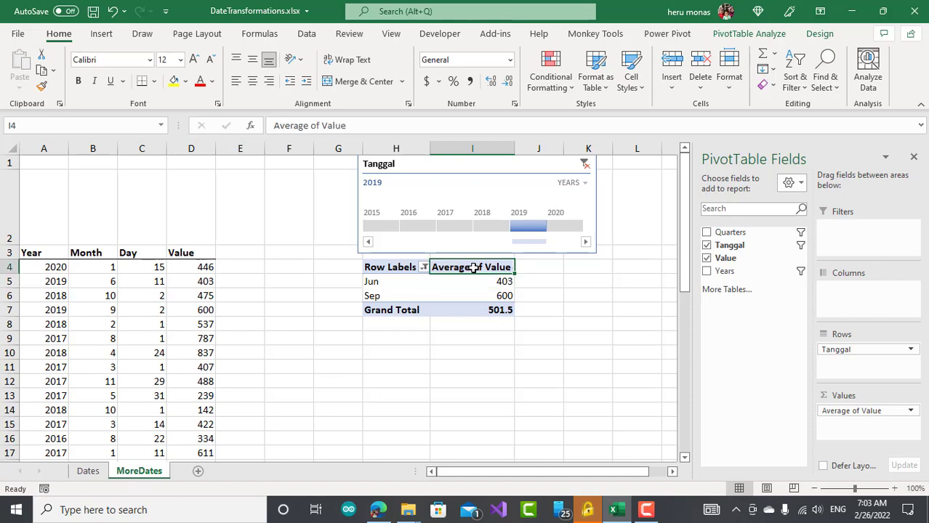
{"action": "left_click_drag", "start_coordinate": [355, 126], "coordinate": [272, 126]}
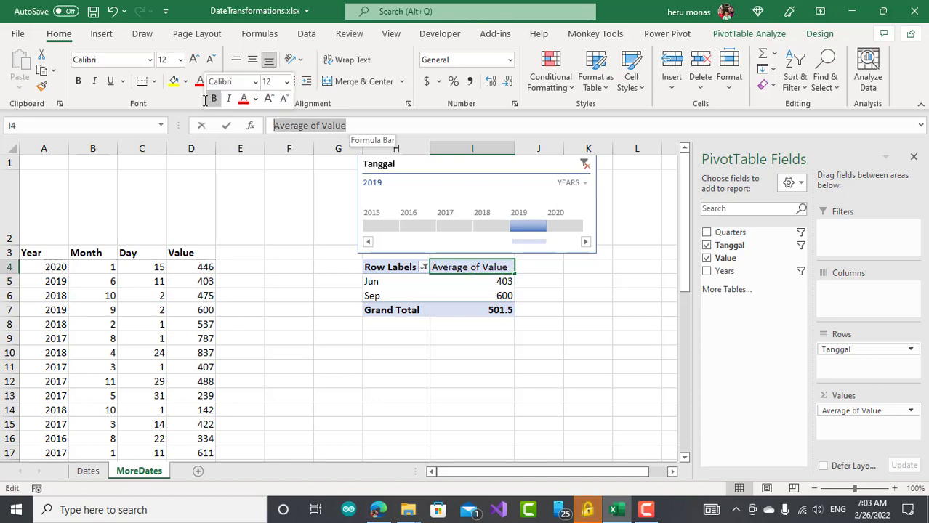
{"action": "type", "text": "Penj"}
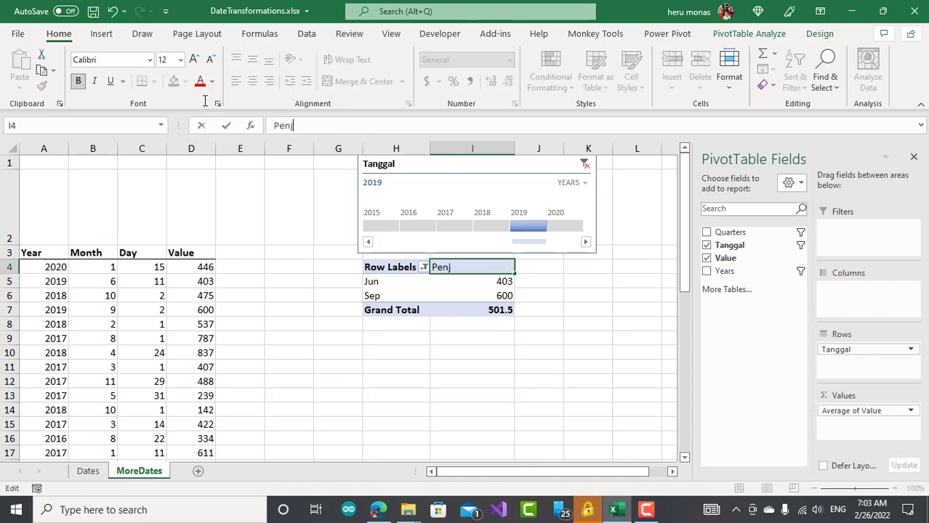
{"action": "type", "text": "ualan (rata"}
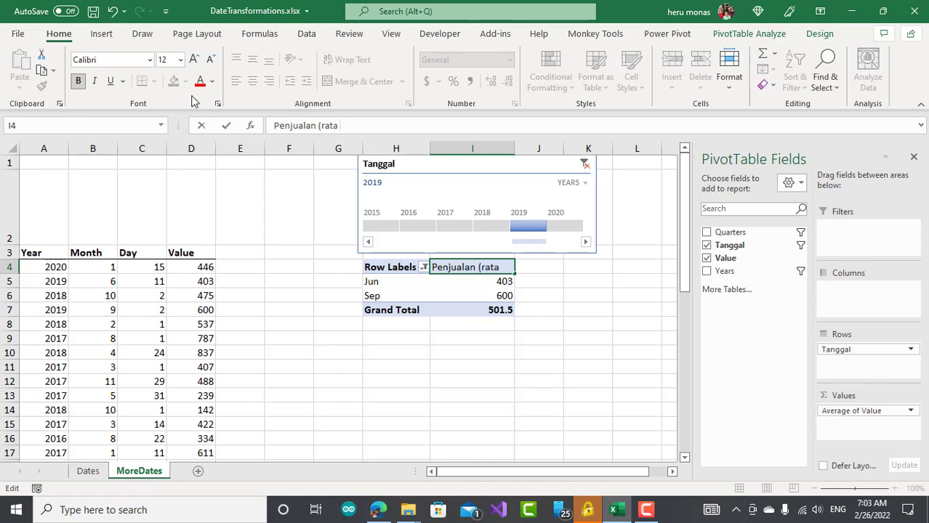
{"action": "type", "text": " rata"}
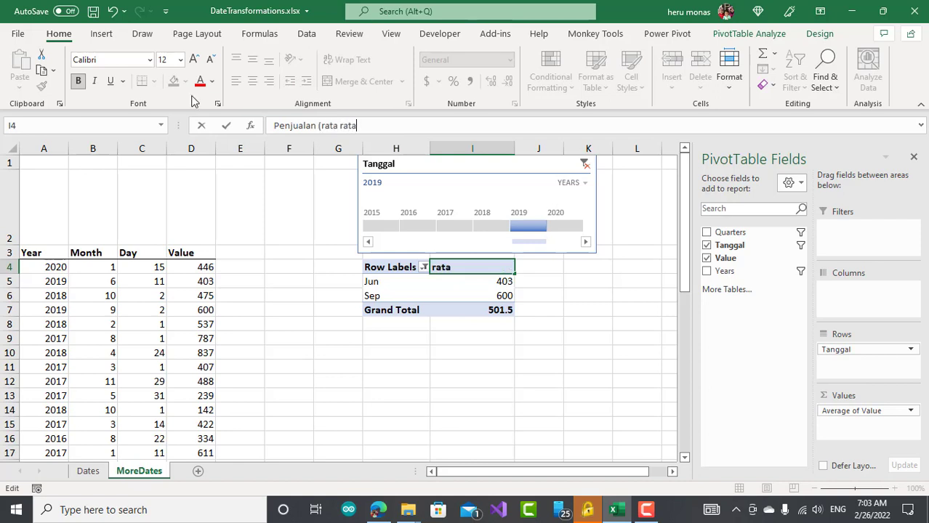
{"action": "type", "text": ")"}
{"action": "key", "text": "Return"}
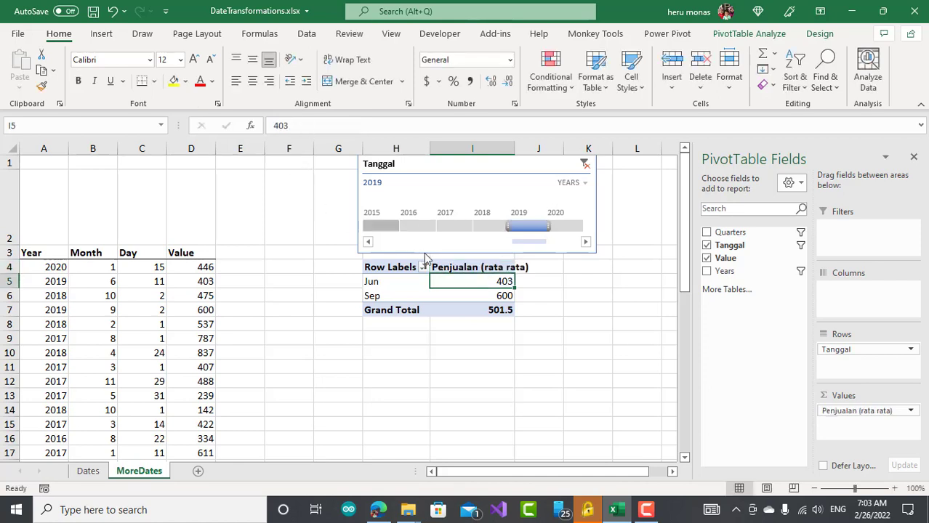
{"action": "left_click_drag", "start_coordinate": [514, 149], "coordinate": [546, 149]}
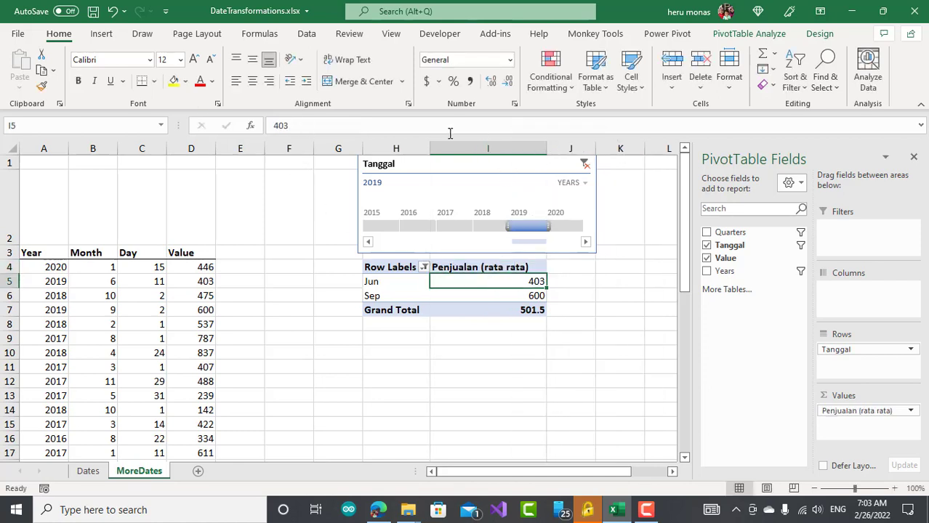
{"action": "left_click", "coordinate": [514, 267]}
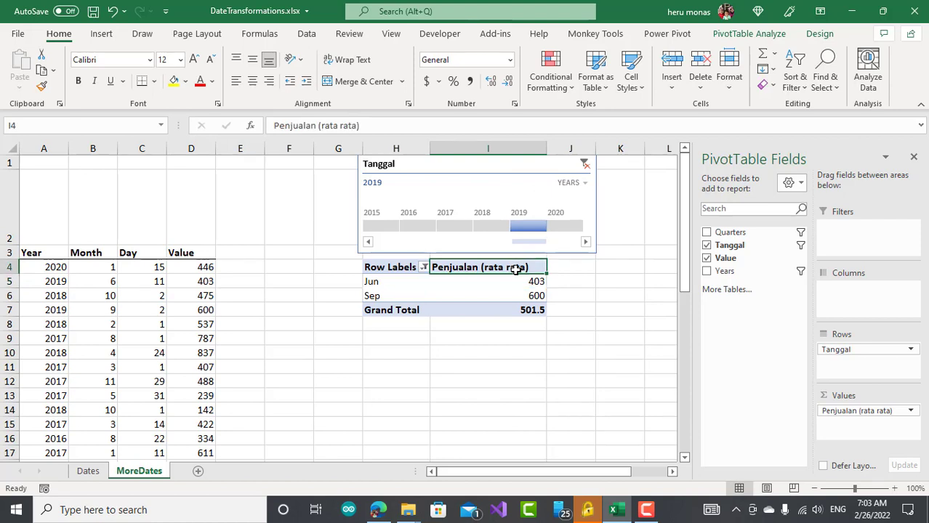
Shorten the PivotTable's value header in I4 to "Penjualan".
{"action": "left_click", "coordinate": [312, 125]}
{"action": "key", "text": "shift+End"}
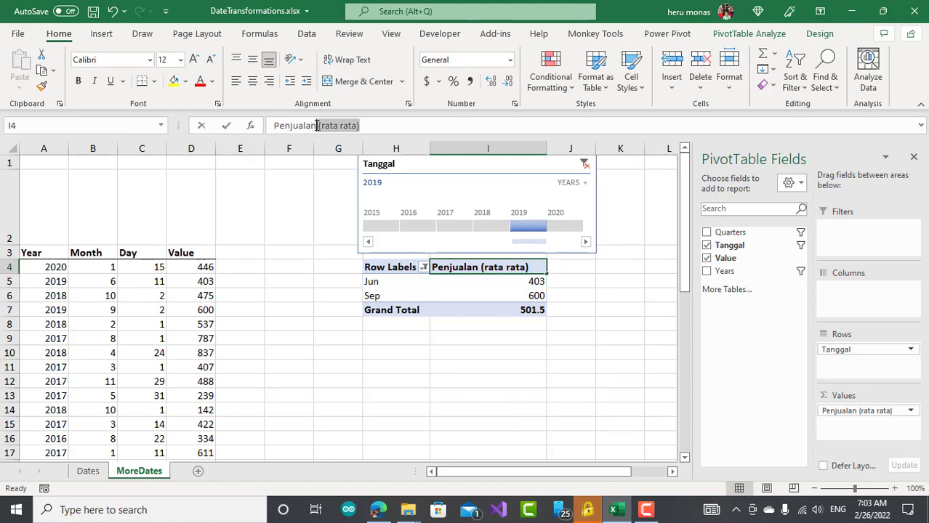
{"action": "key", "text": "BackSpace"}
{"action": "left_click", "coordinate": [535, 323]}
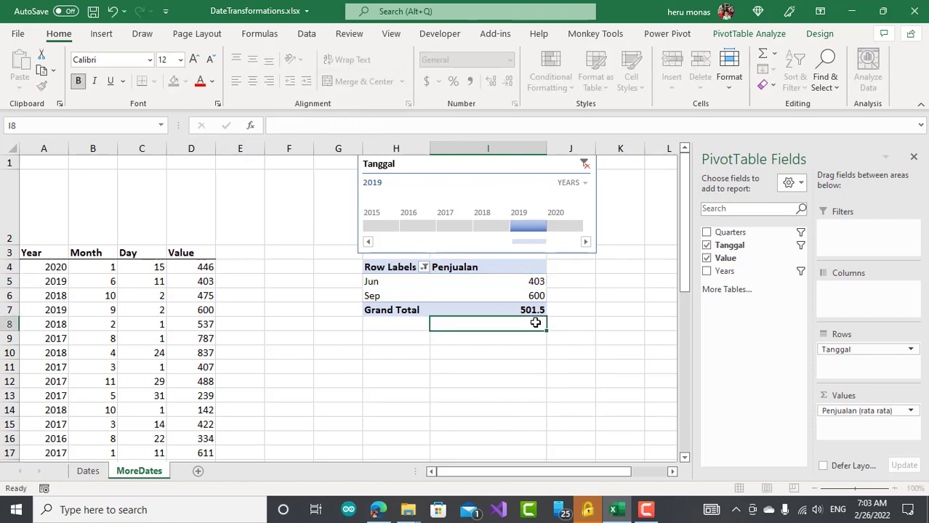
{"action": "left_click", "coordinate": [504, 269]}
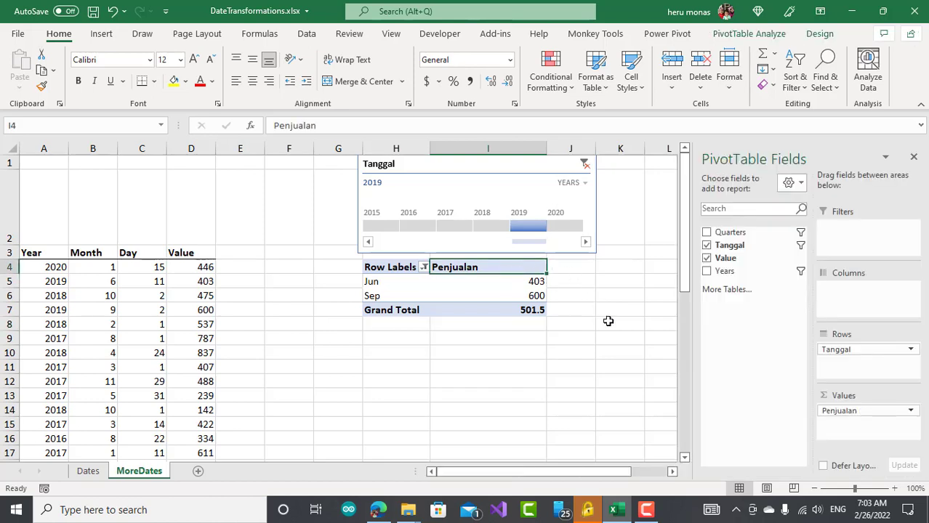
Summarize the PivotTable's Value field by Sum and rename its header in I4 as "Penjualan".
{"action": "double_click", "coordinate": [497, 267]}
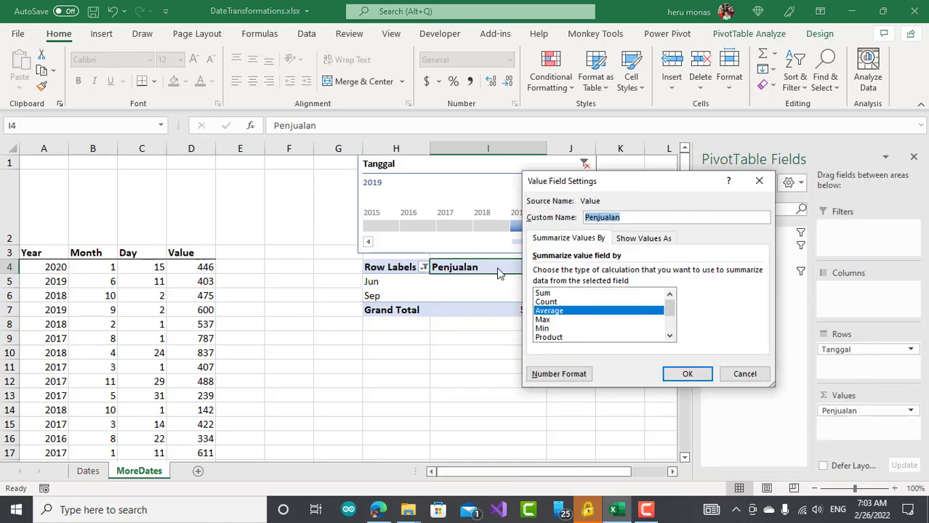
{"action": "left_click", "coordinate": [553, 294]}
{"action": "left_click", "coordinate": [685, 374]}
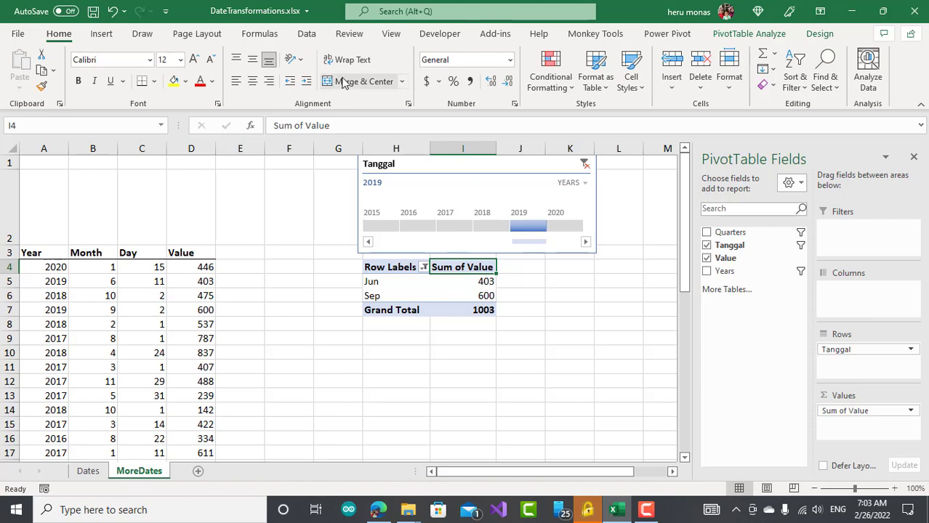
{"action": "left_click_drag", "start_coordinate": [346, 126], "coordinate": [265, 125]}
{"action": "type", "text": "P"}
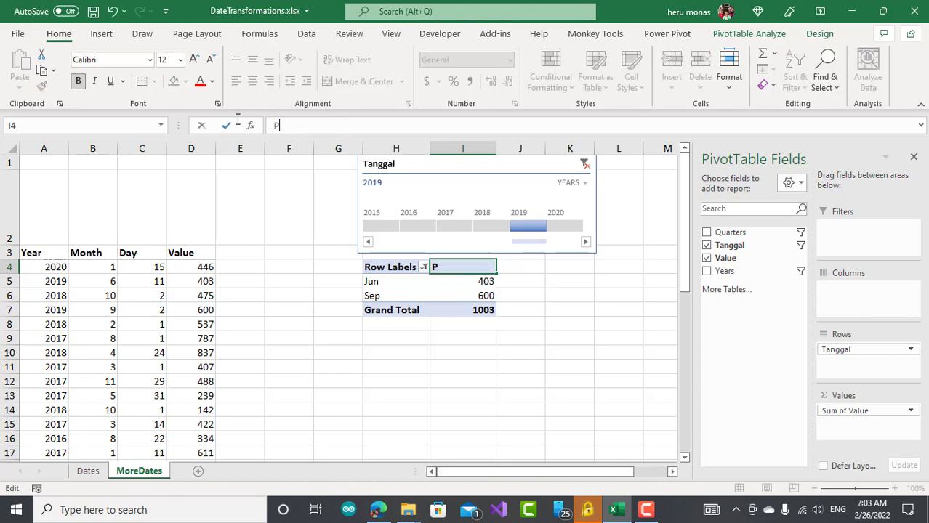
{"action": "type", "text": "enjualan"}
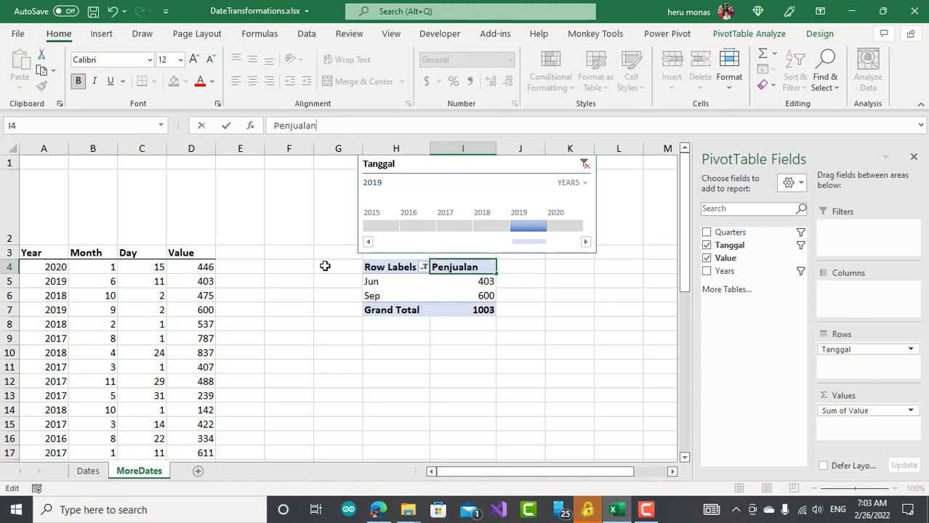
{"action": "left_click", "coordinate": [583, 324]}
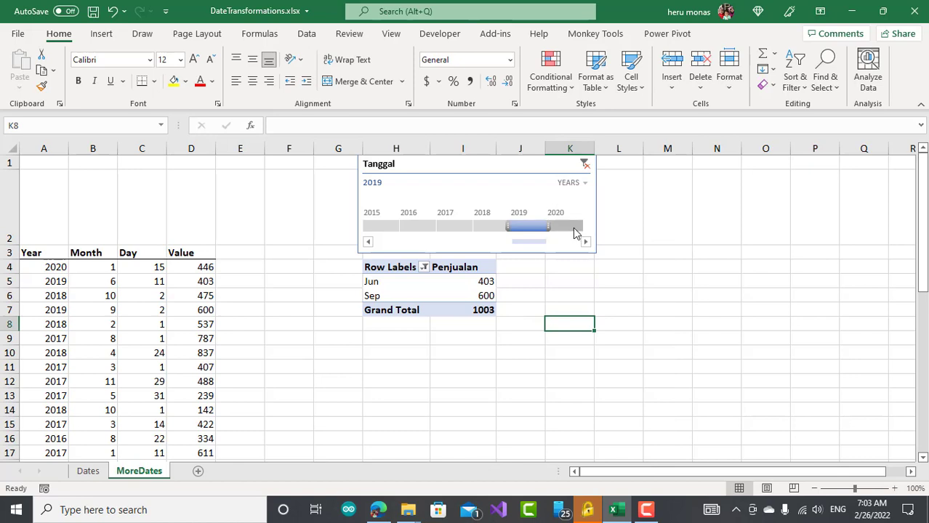
Filter the PivotTable to 2018 with the Tanggal timeline.
{"action": "left_click", "coordinate": [574, 232]}
{"action": "left_click", "coordinate": [540, 227]}
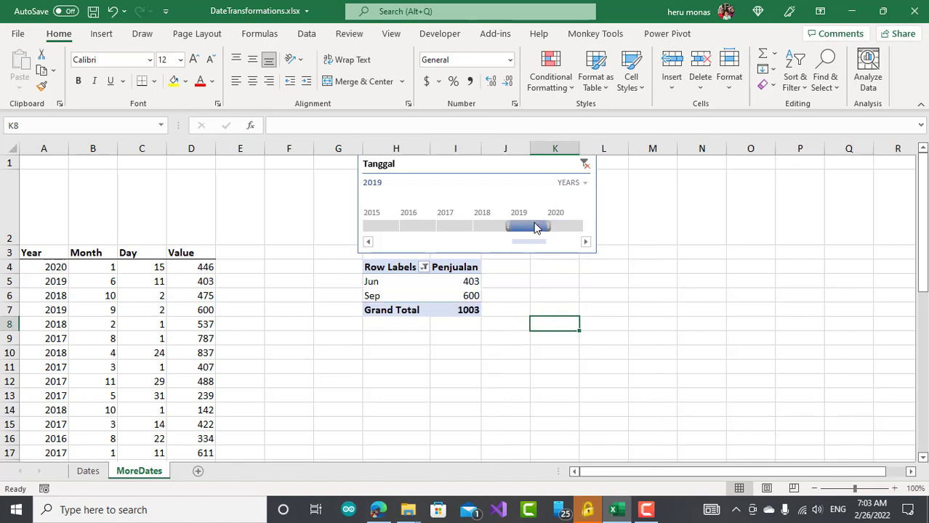
{"action": "left_click", "coordinate": [491, 228]}
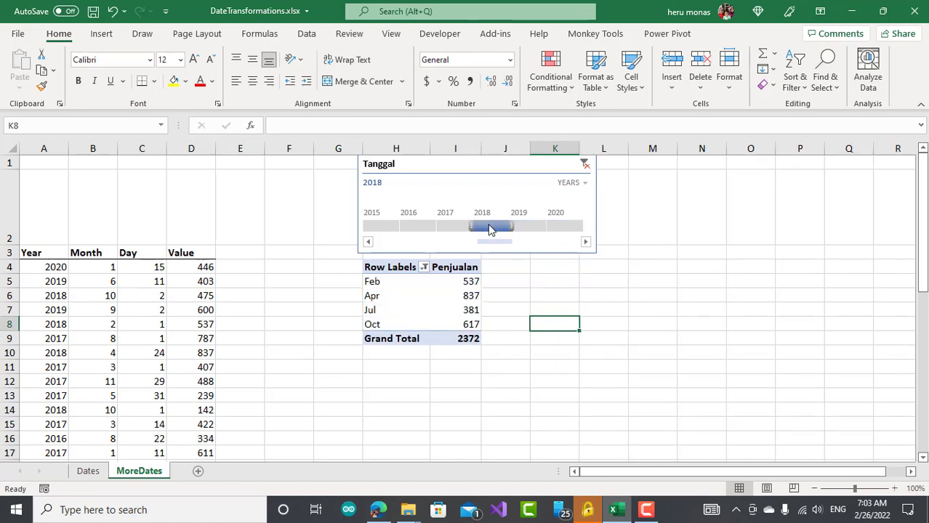
Rename the PivotTable's Row Labels header in H4 as "Bulan".
{"action": "left_click", "coordinate": [404, 267]}
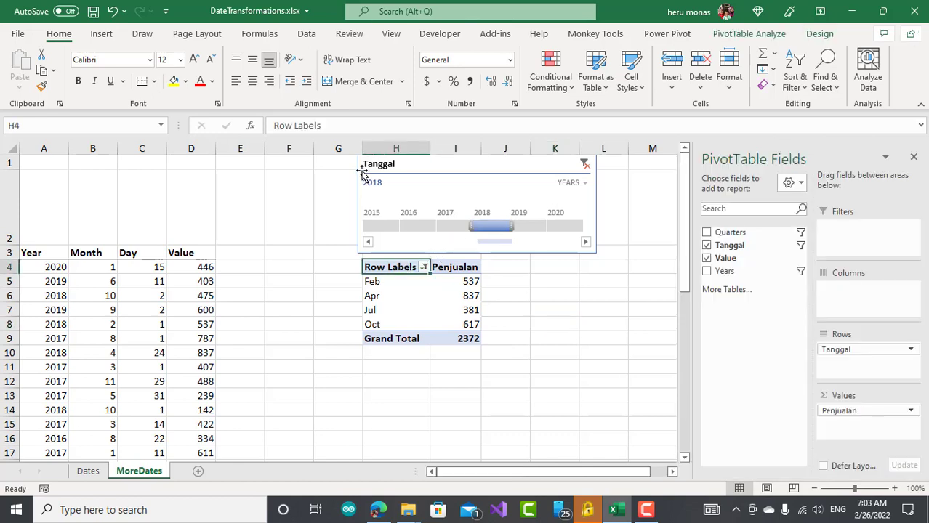
{"action": "left_click_drag", "start_coordinate": [299, 125], "coordinate": [237, 125]}
{"action": "type", "text": "Bu"}
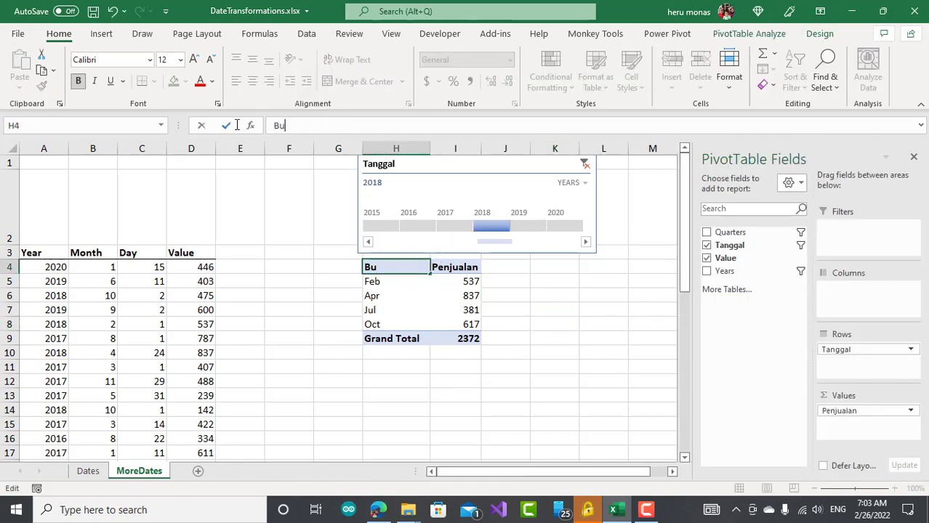
{"action": "type", "text": "lan"}
{"action": "key", "text": "Return"}
{"action": "left_click", "coordinate": [504, 412]}
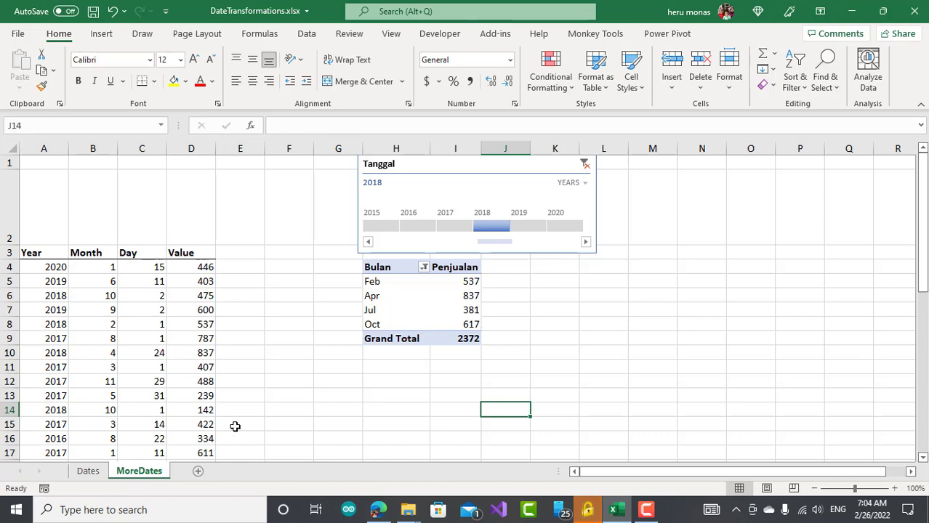
Add a new worksheet and enter the report title "Lpaoran divisi Penjulan" in A1.
{"action": "left_click", "coordinate": [198, 472]}
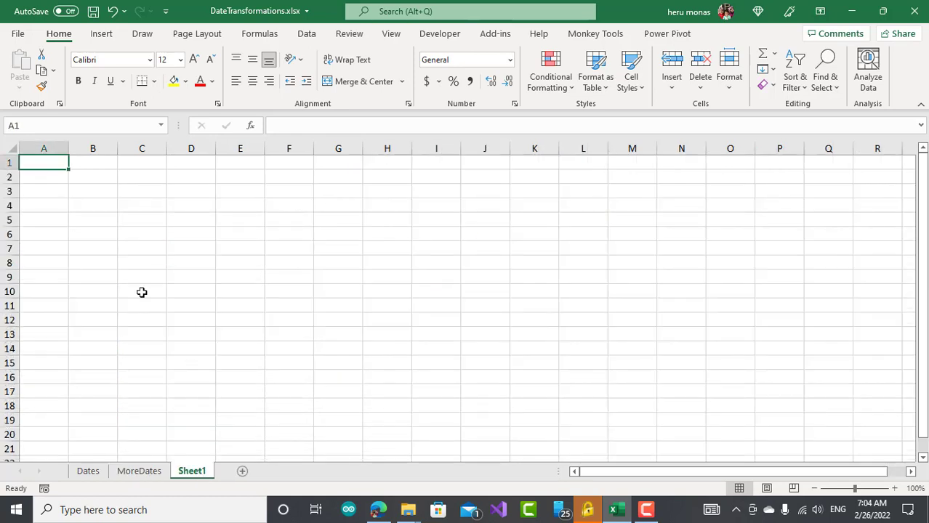
{"action": "type", "text": "Lpao"}
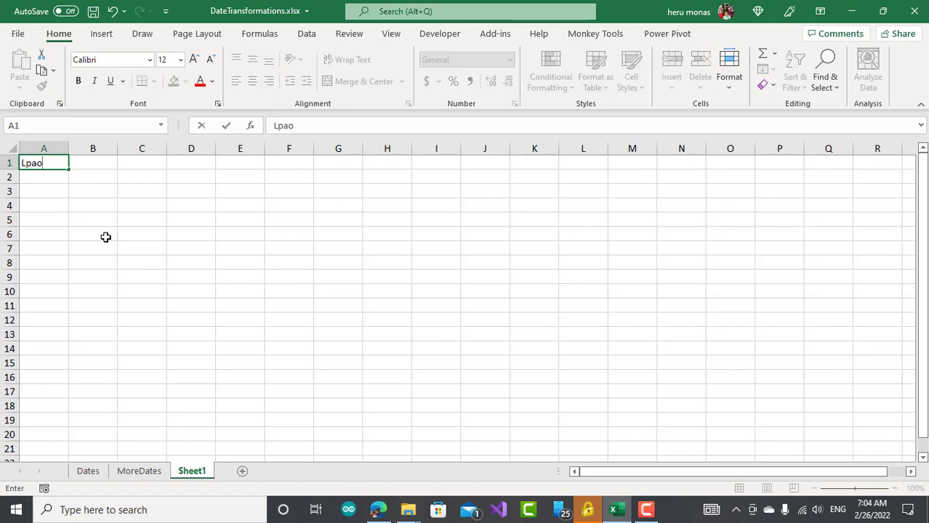
{"action": "type", "text": "ran divisi Pe"}
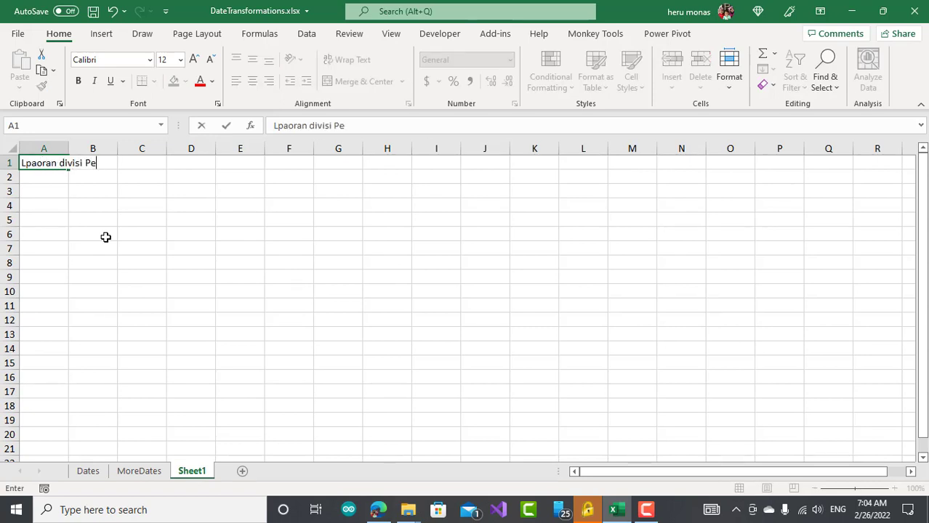
{"action": "type", "text": "njulan"}
{"action": "left_click", "coordinate": [158, 288]}
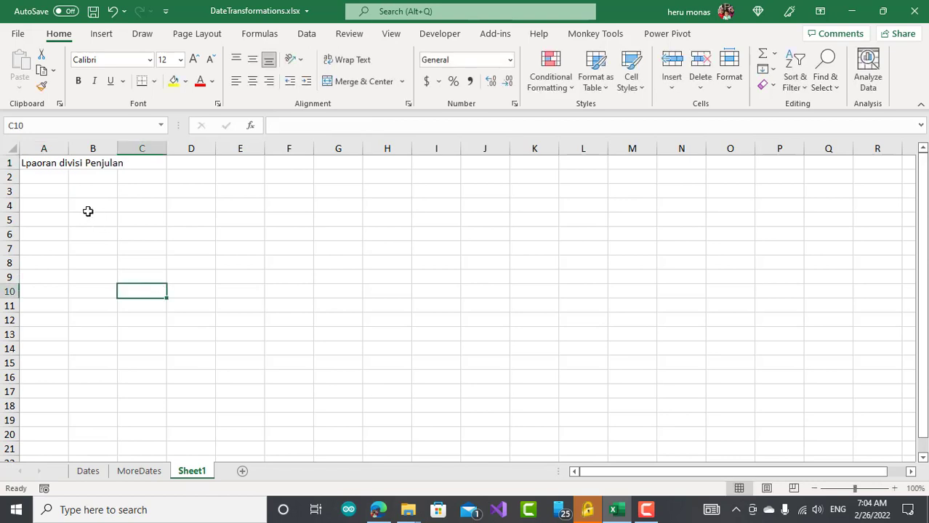
Enter the placeholder texts "skdavlksaj" in B3 and "skjdvkas" in B4 of the new sheet.
{"action": "left_click", "coordinate": [60, 195]}
{"action": "left_click_drag", "start_coordinate": [237, 233], "coordinate": [254, 248]}
{"action": "left_click_drag", "start_coordinate": [264, 248], "coordinate": [327, 248]}
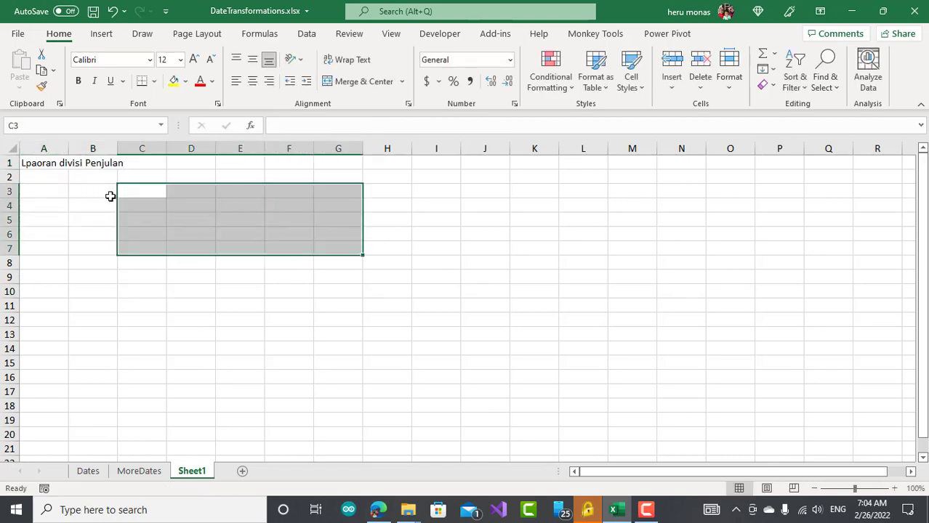
{"action": "left_click", "coordinate": [107, 195]}
{"action": "type", "text": "skdavlksaj"}
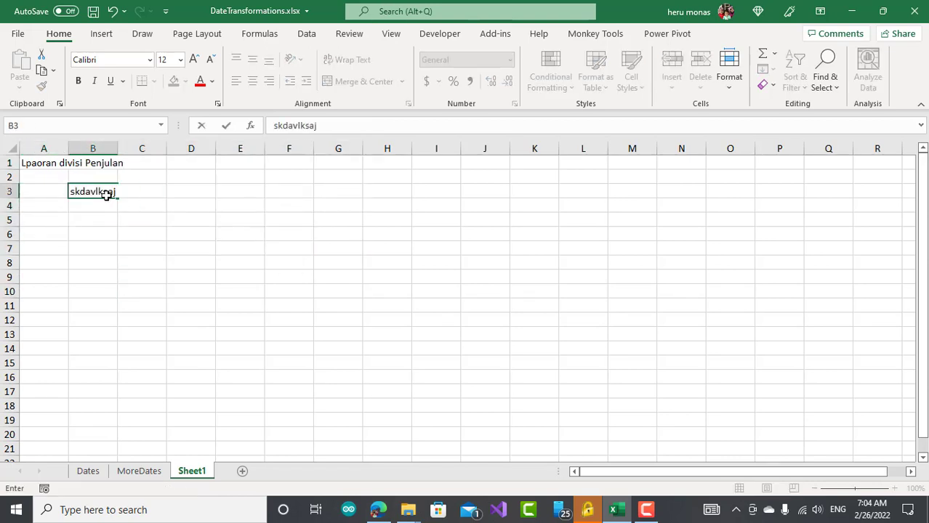
{"action": "key", "text": "Return"}
{"action": "type", "text": "skjdvkas"}
Enter the label "Total penjualan tahun 2019" in B6.
{"action": "left_click", "coordinate": [99, 239]}
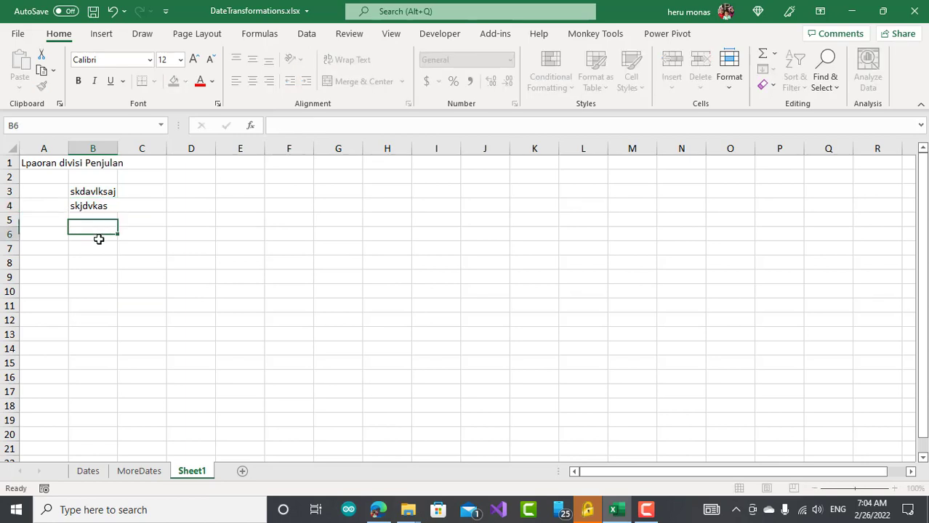
{"action": "type", "text": "Total"}
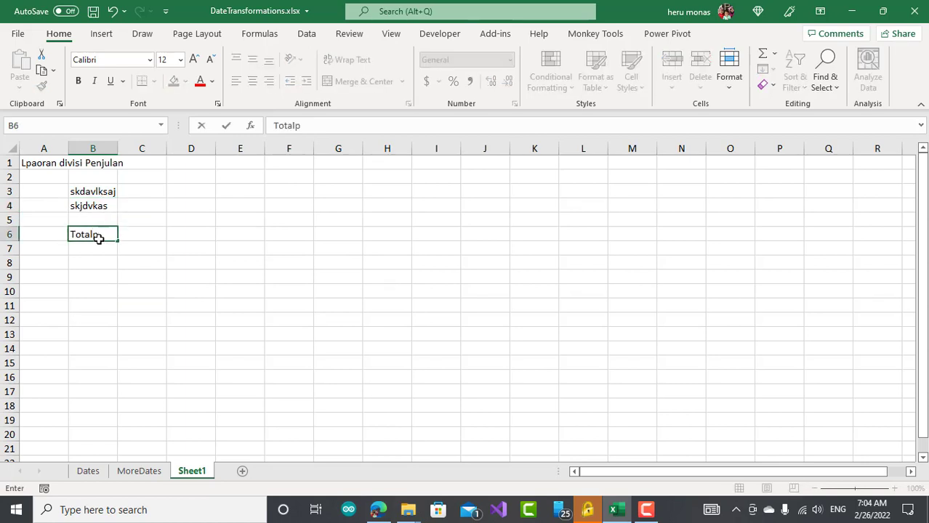
{"action": "type", "text": " penjualan"}
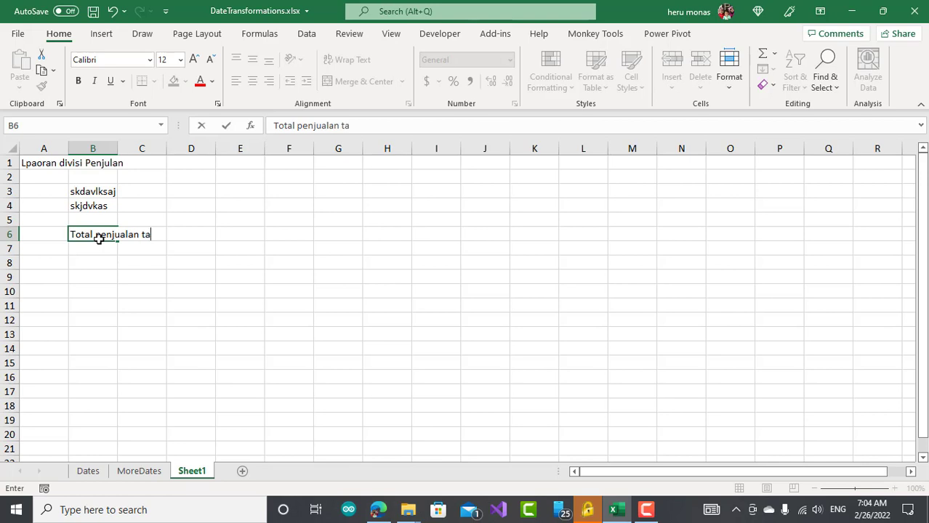
{"action": "type", "text": "tahun 2019"}
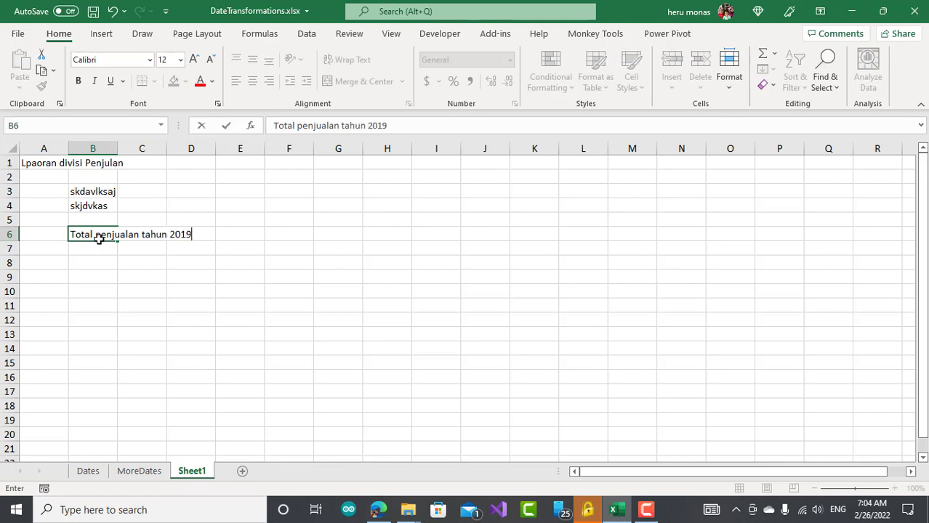
{"action": "left_click", "coordinate": [239, 291]}
Link E6 to the PivotTable's Grand Total on the MoreDates sheet with =GETPIVOTDATA("Value",MoreDates!$H$4), and inspect the resulting formula.
{"action": "left_click", "coordinate": [258, 232]}
{"action": "left_click", "coordinate": [258, 232]}
{"action": "type", "text": "="}
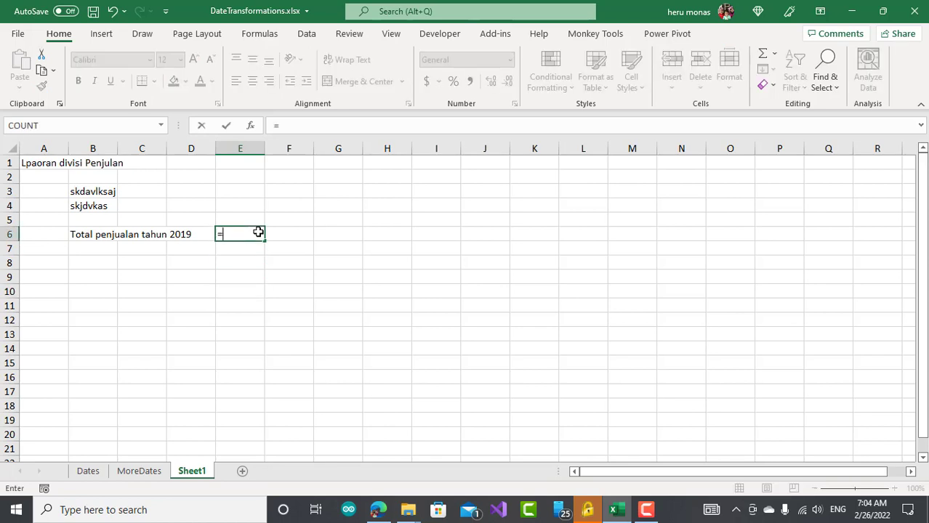
{"action": "left_click", "coordinate": [161, 471]}
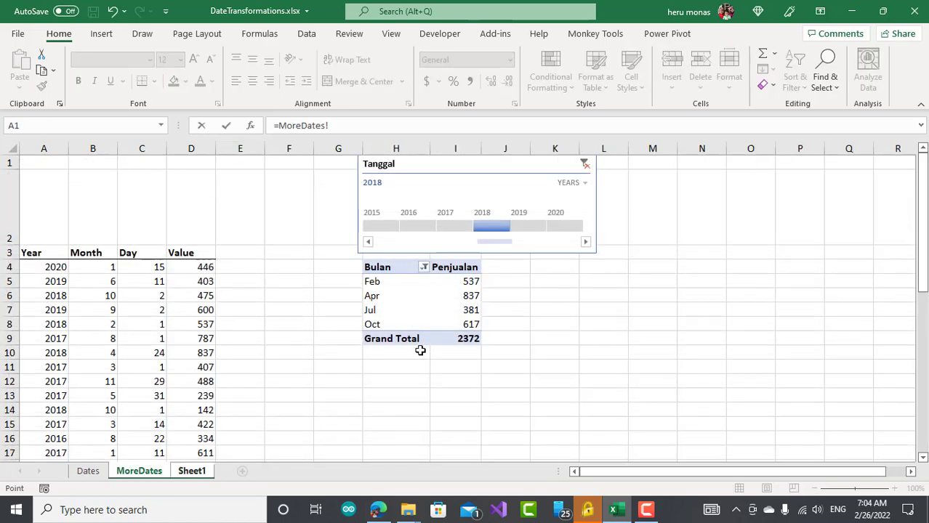
{"action": "left_click", "coordinate": [469, 339]}
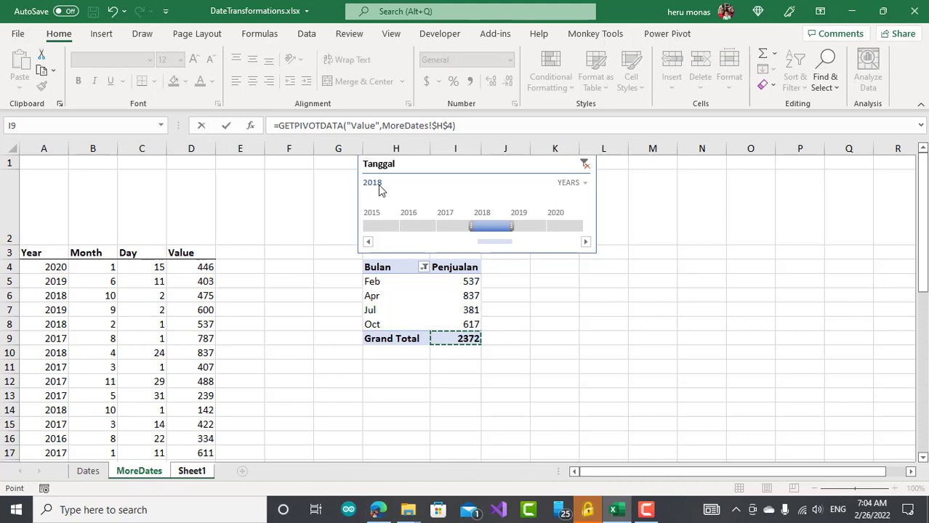
{"action": "key", "text": "ctrl+Page_Down"}
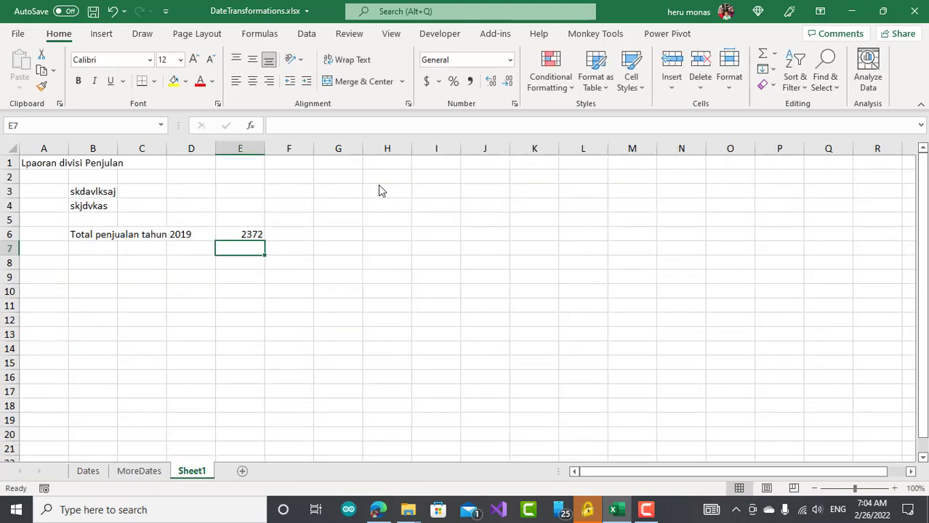
{"action": "left_click", "coordinate": [253, 236]}
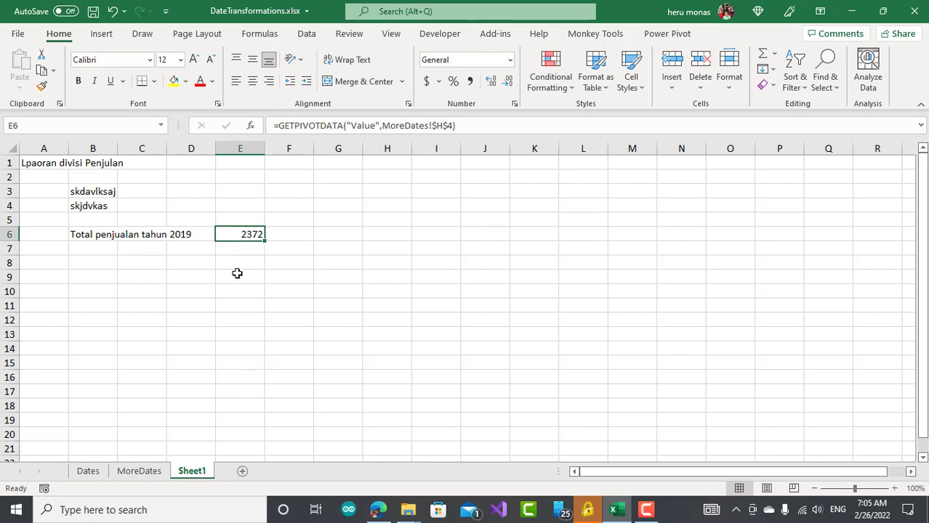
Insert a PivotTable based on the Year, Month, Day and Value table of the MoreDates sheet, placed at L4 of that same sheet.
{"action": "left_click", "coordinate": [160, 473]}
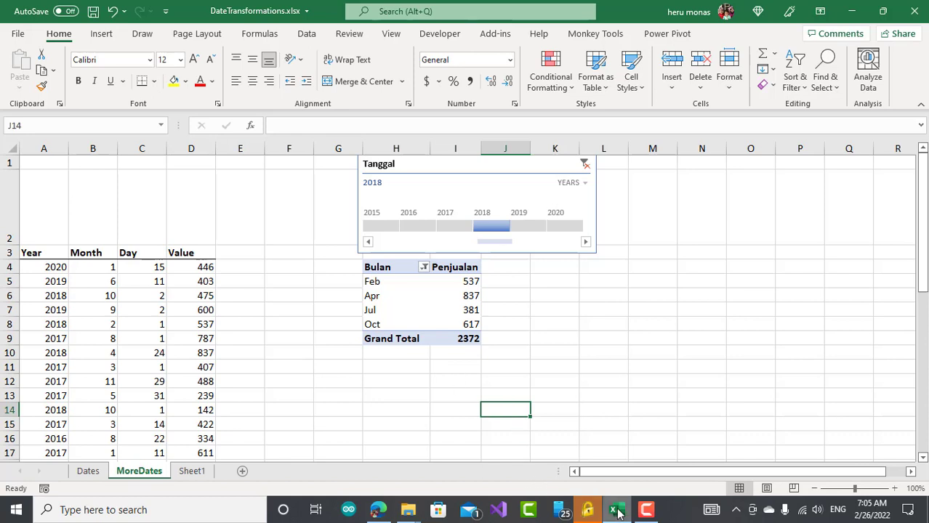
{"action": "left_click", "coordinate": [437, 420]}
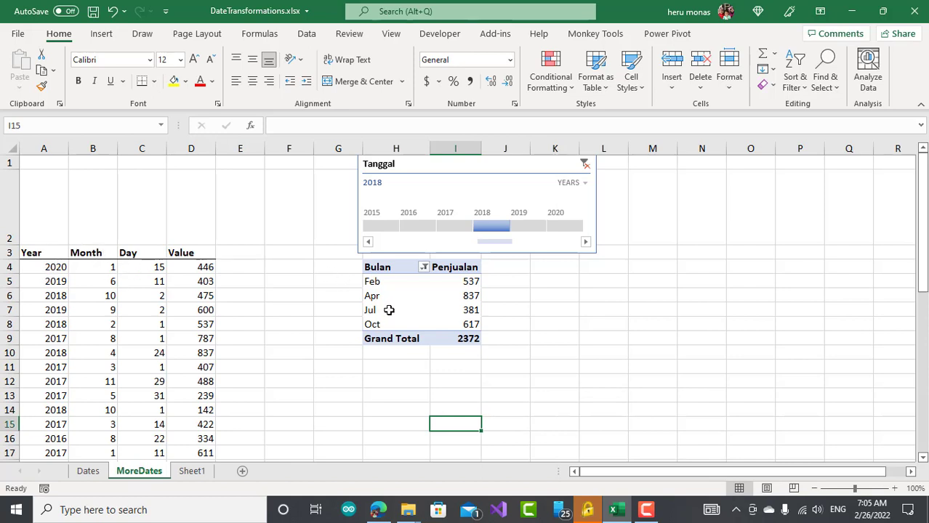
{"action": "mouse_move", "coordinate": [451, 342]}
{"action": "left_click", "coordinate": [284, 337]}
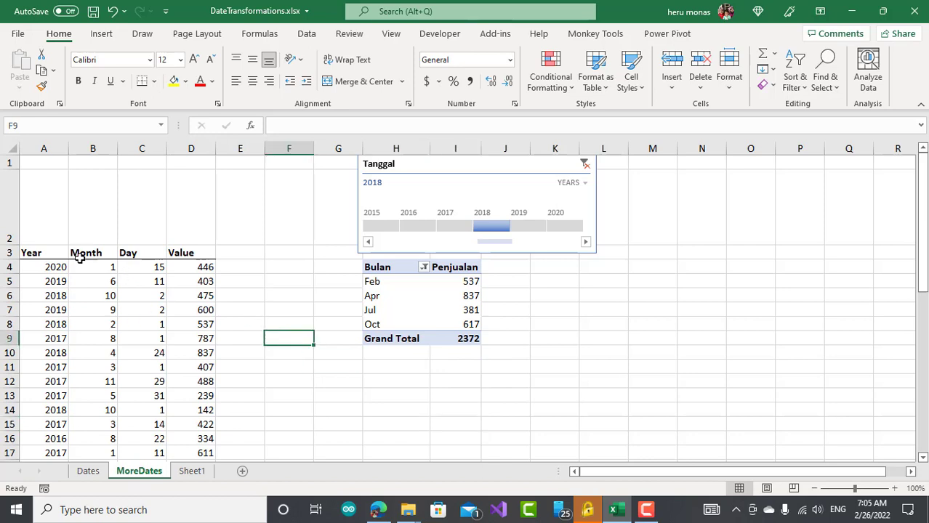
{"action": "left_click", "coordinate": [52, 252]}
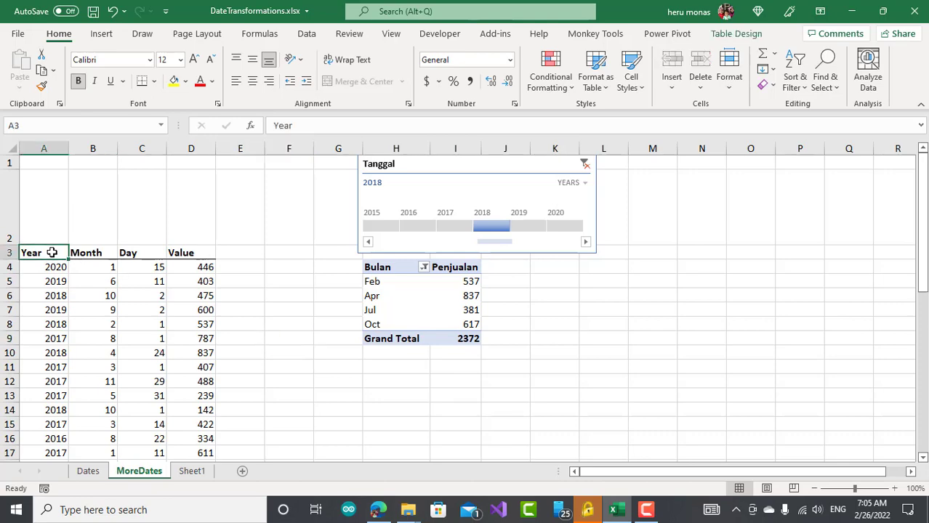
{"action": "key", "text": "shift+Right"}
{"action": "key", "text": "shift+Right"}
{"action": "key", "text": "shift+Right"}
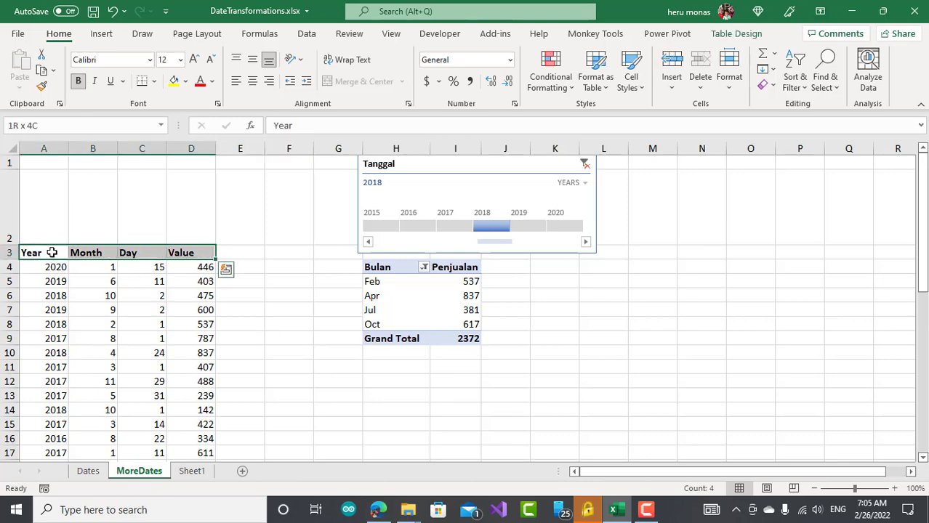
{"action": "key", "text": "ctrl+shift+Down"}
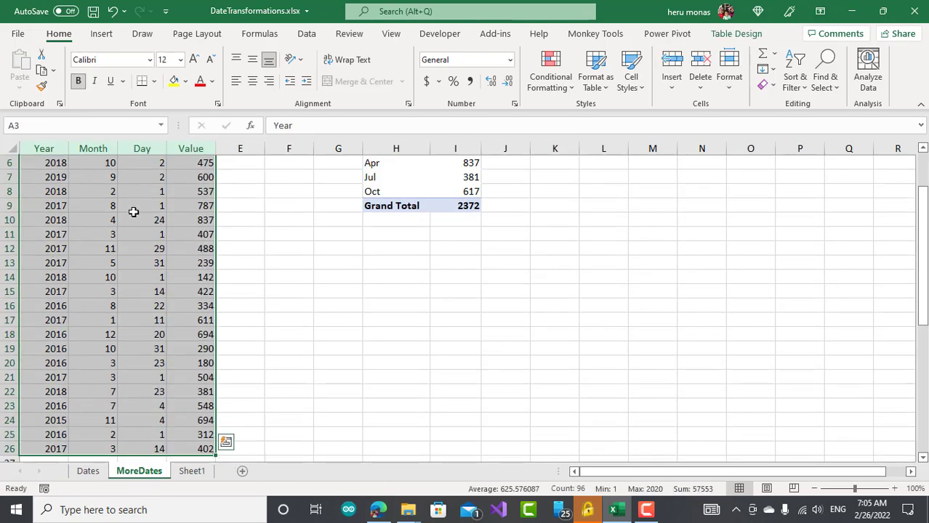
{"action": "left_click", "coordinate": [105, 36]}
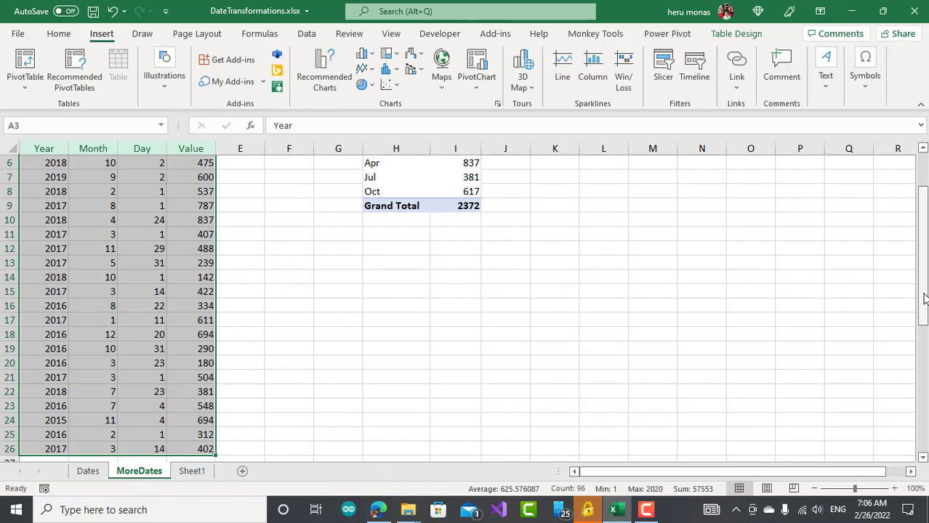
{"action": "left_click_drag", "start_coordinate": [923, 297], "coordinate": [925, 220]}
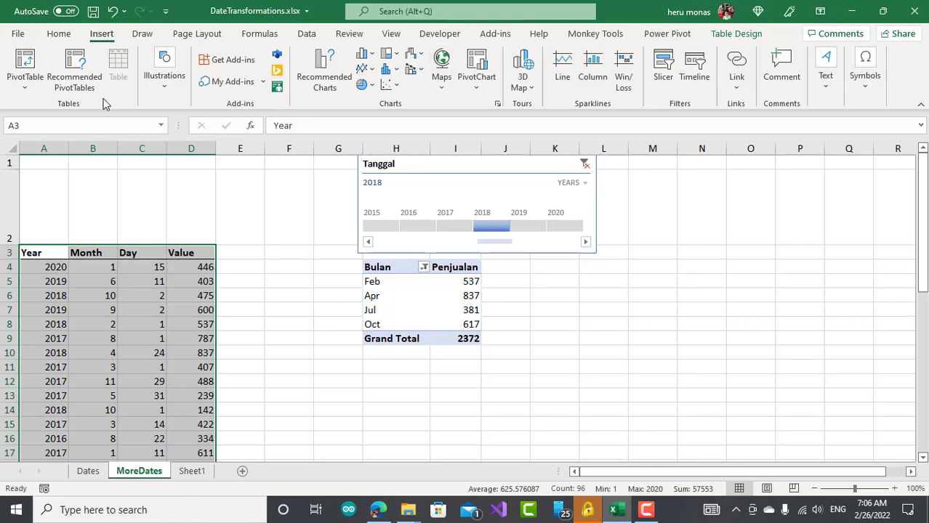
{"action": "left_click", "coordinate": [25, 73]}
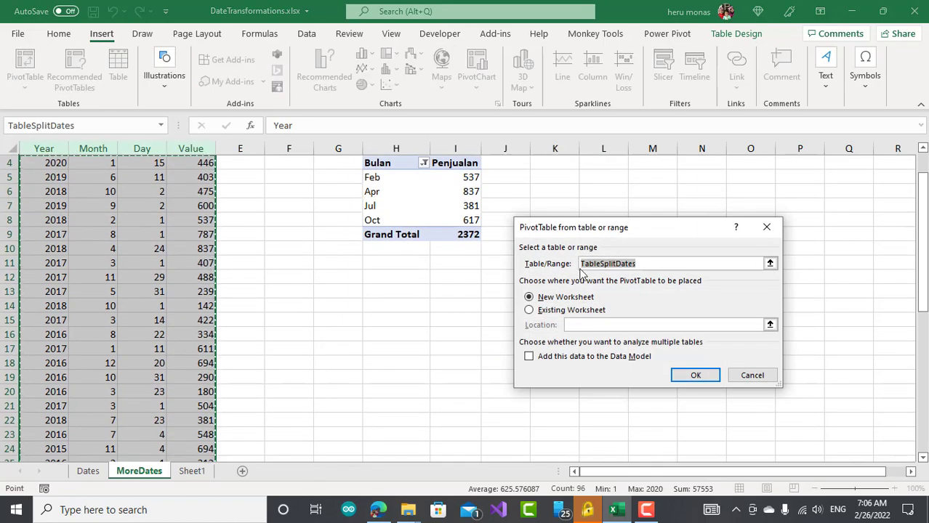
{"action": "left_click", "coordinate": [573, 311]}
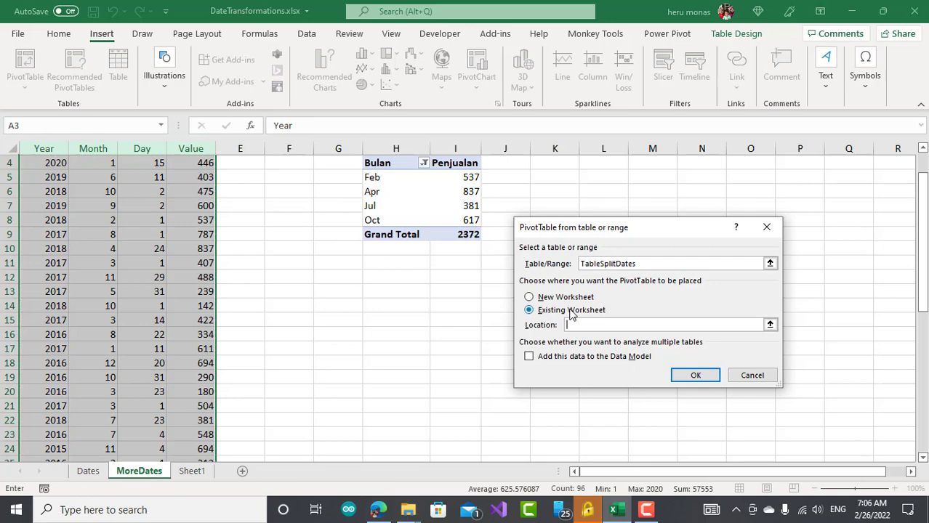
{"action": "left_click", "coordinate": [592, 163]}
{"action": "left_click", "coordinate": [696, 375]}
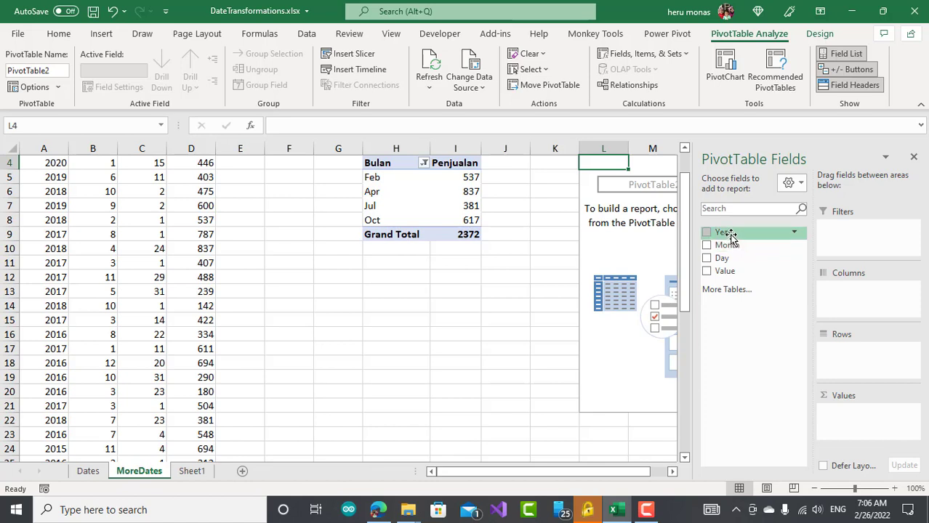
Lay out the new PivotTable with Year as rows and the sum of Value as values.
{"action": "left_click_drag", "start_coordinate": [731, 237], "coordinate": [833, 356]}
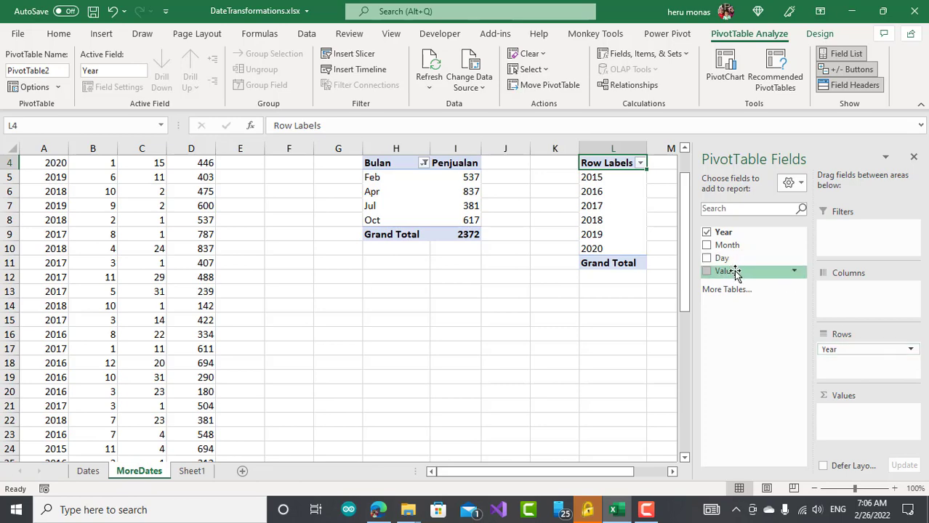
{"action": "left_click_drag", "start_coordinate": [735, 271], "coordinate": [858, 428]}
{"action": "left_click", "coordinate": [596, 333]}
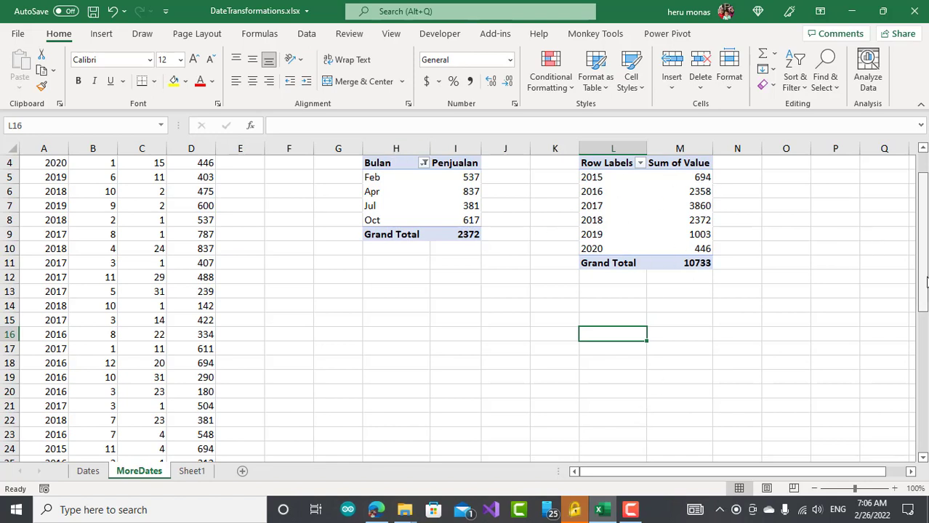
Compare the yearly PivotTable's 2018 total with the Grand Total of the timeline-filtered monthly PivotTable and the source columns.
{"action": "left_click_drag", "start_coordinate": [926, 284], "coordinate": [925, 271]}
{"action": "left_click", "coordinate": [604, 234]}
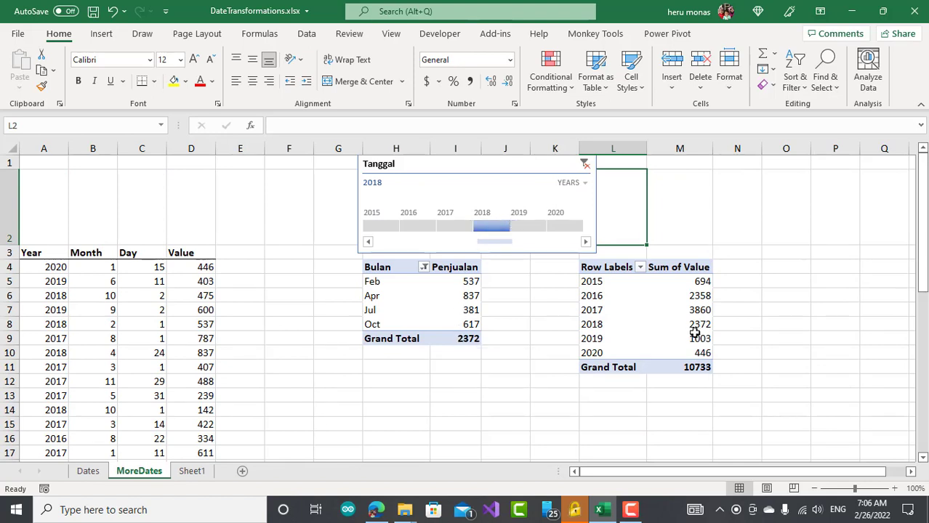
{"action": "mouse_move", "coordinate": [708, 327]}
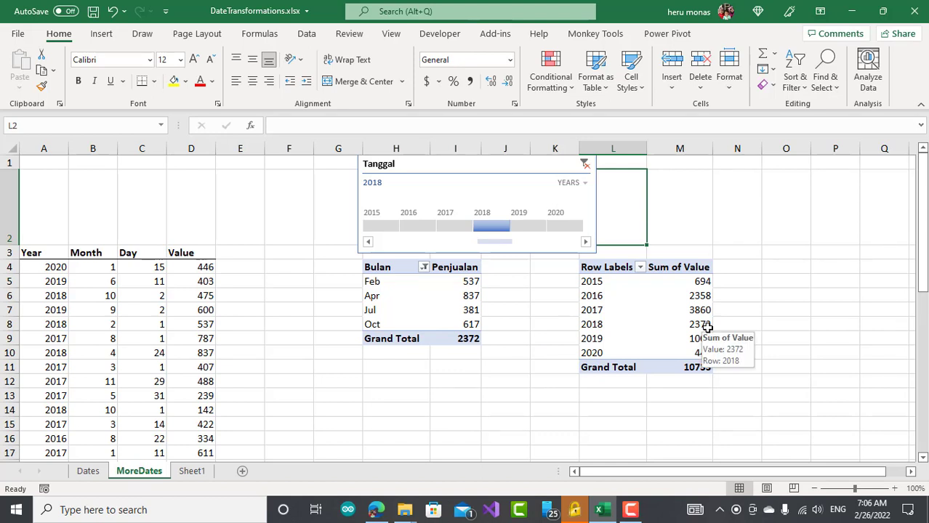
{"action": "left_click", "coordinate": [450, 283]}
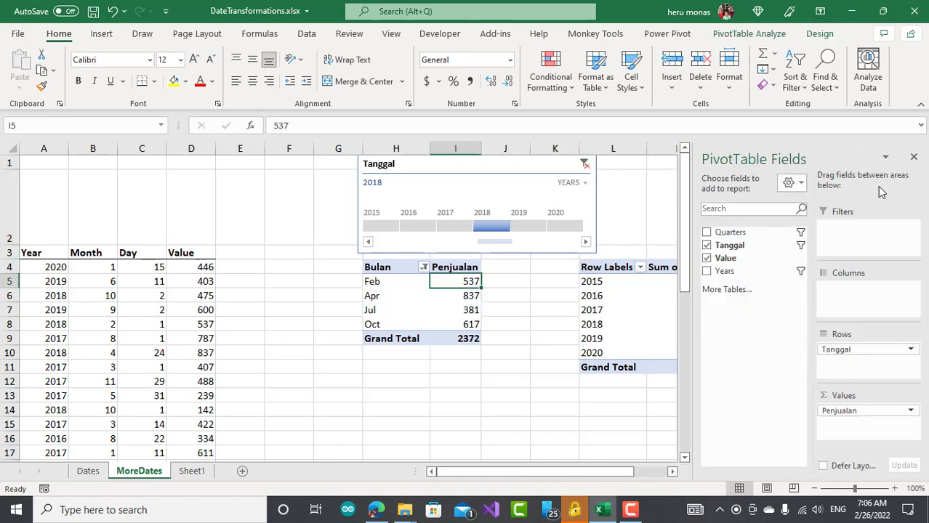
{"action": "left_click", "coordinate": [914, 158]}
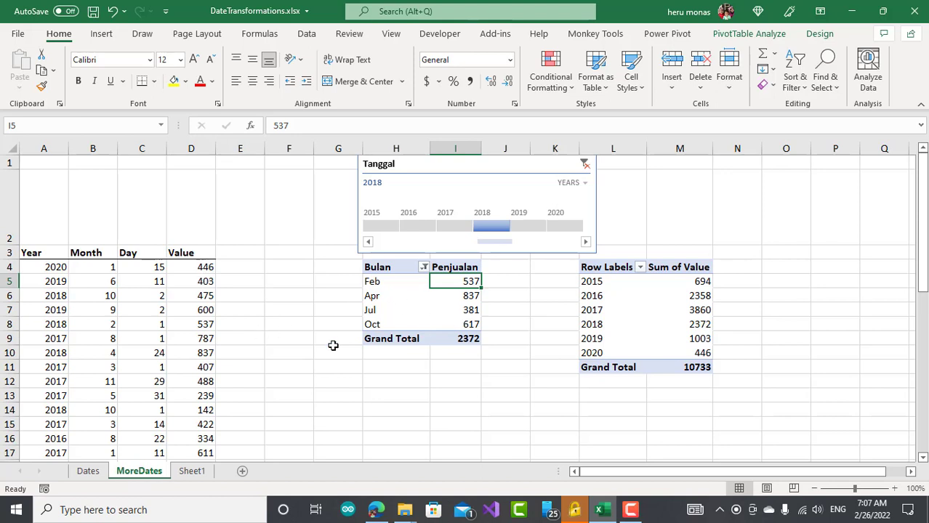
{"action": "left_click", "coordinate": [630, 343]}
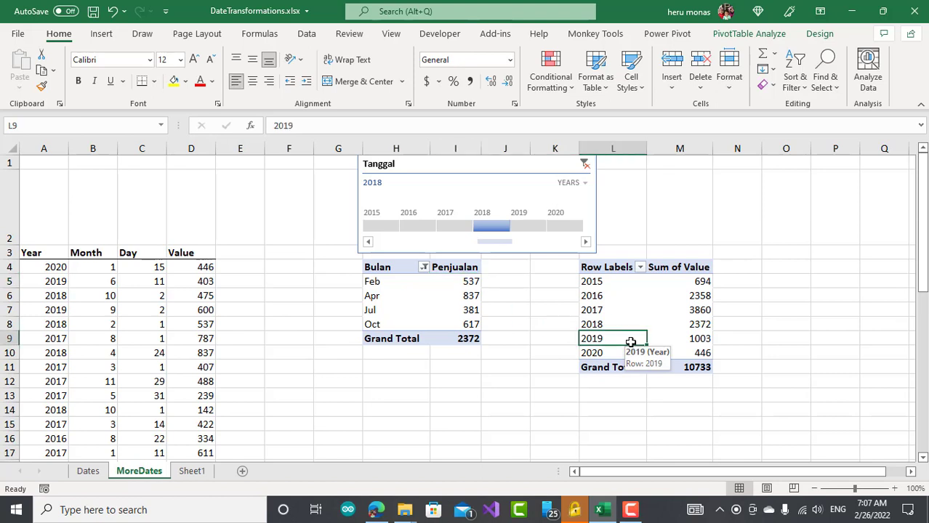
{"action": "left_click", "coordinate": [105, 324]}
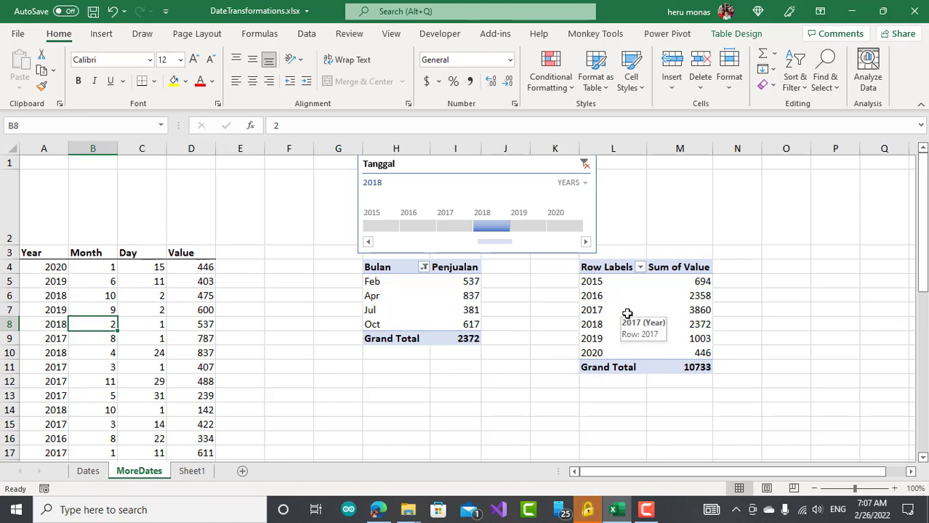
{"action": "left_click", "coordinate": [159, 299]}
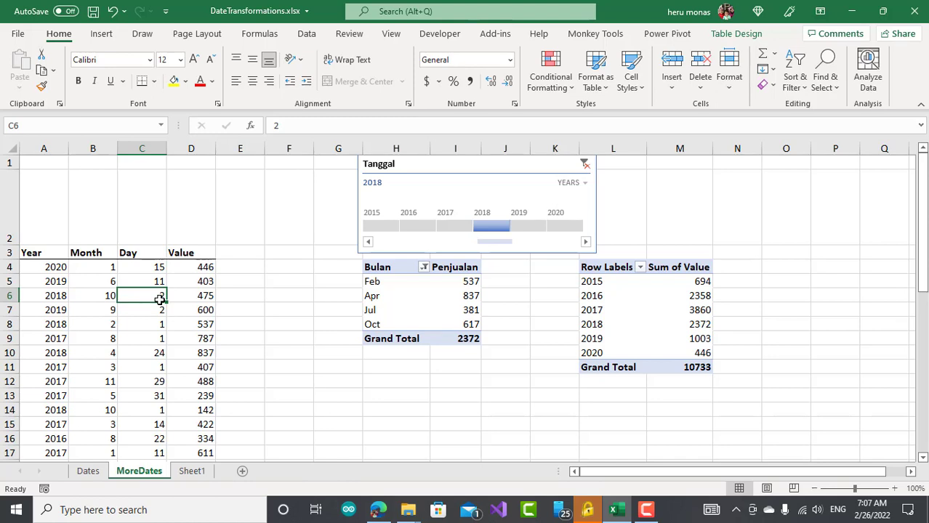
{"action": "left_click", "coordinate": [249, 257]}
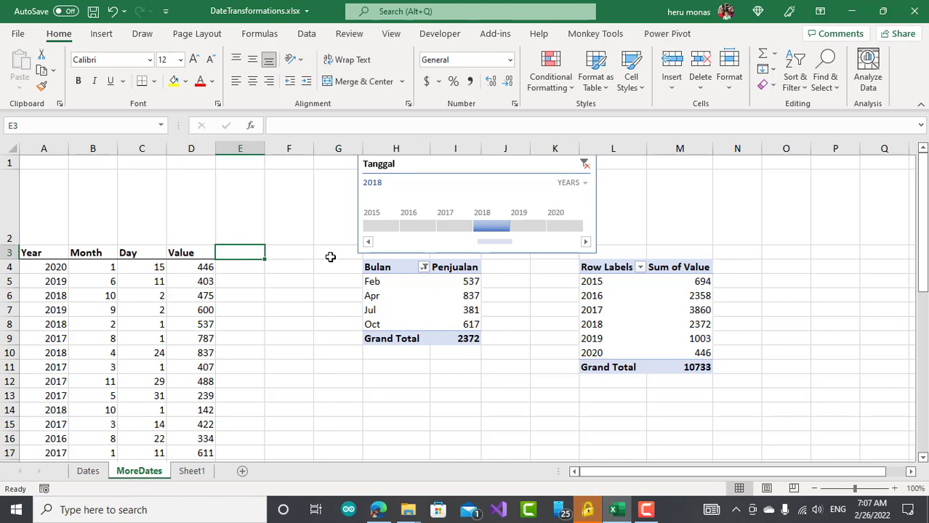
{"action": "left_click", "coordinate": [624, 331]}
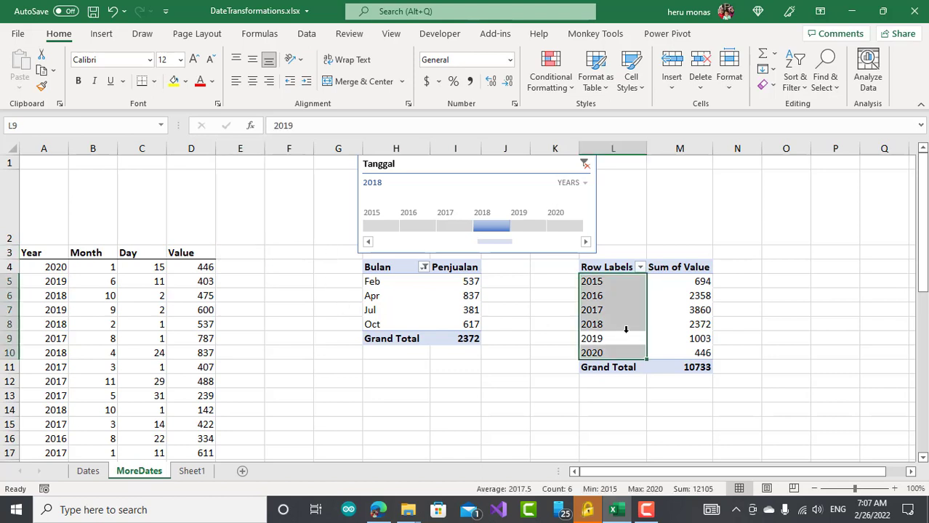
{"action": "key", "text": "shift+Return"}
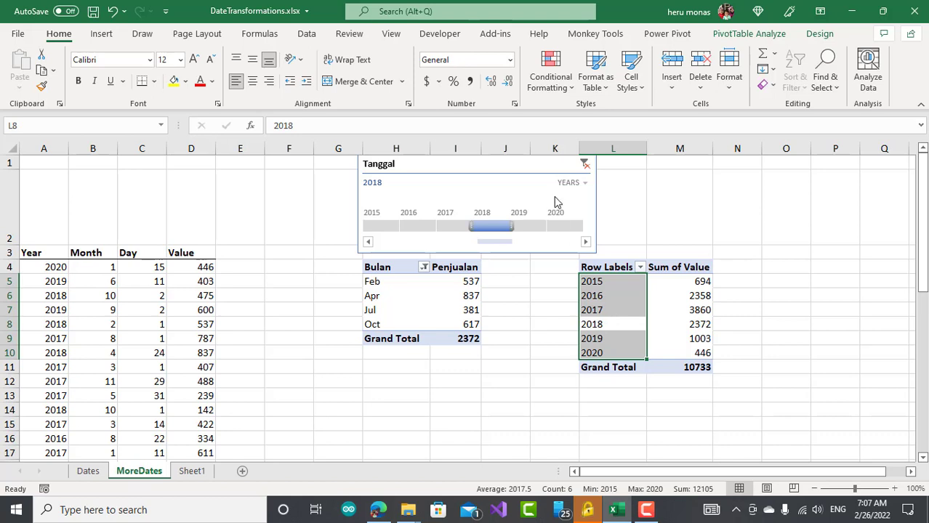
Check which table feeds the yearly PivotTable in its data source settings, and cancel without changing it.
{"action": "left_click", "coordinate": [657, 295]}
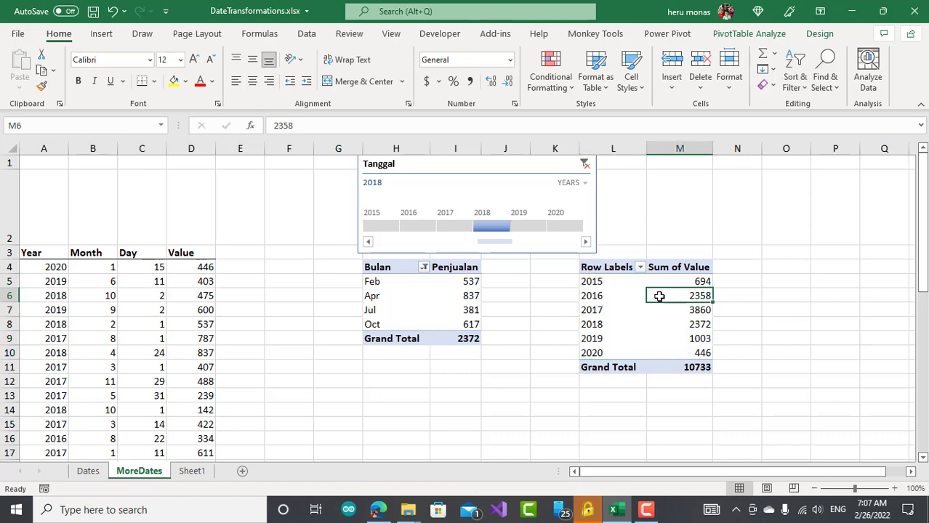
{"action": "left_click", "coordinate": [748, 34]}
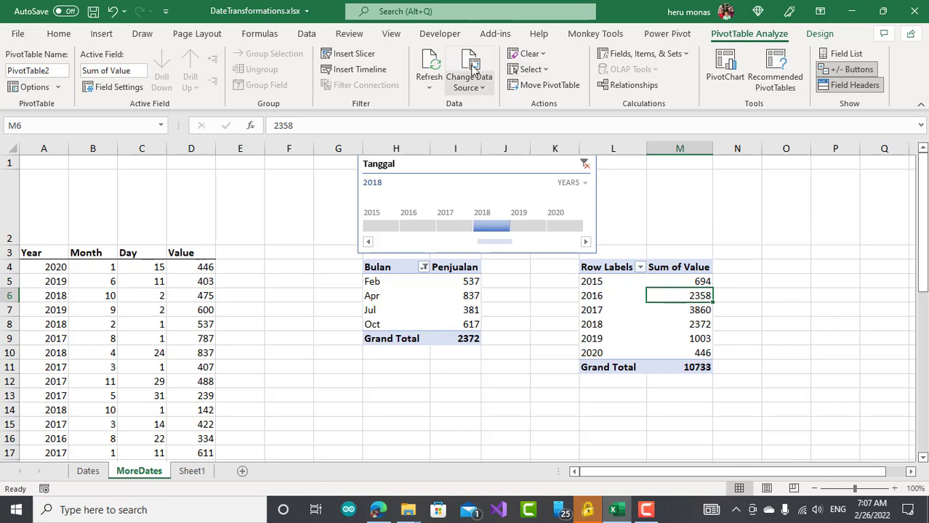
{"action": "left_click", "coordinate": [480, 93]}
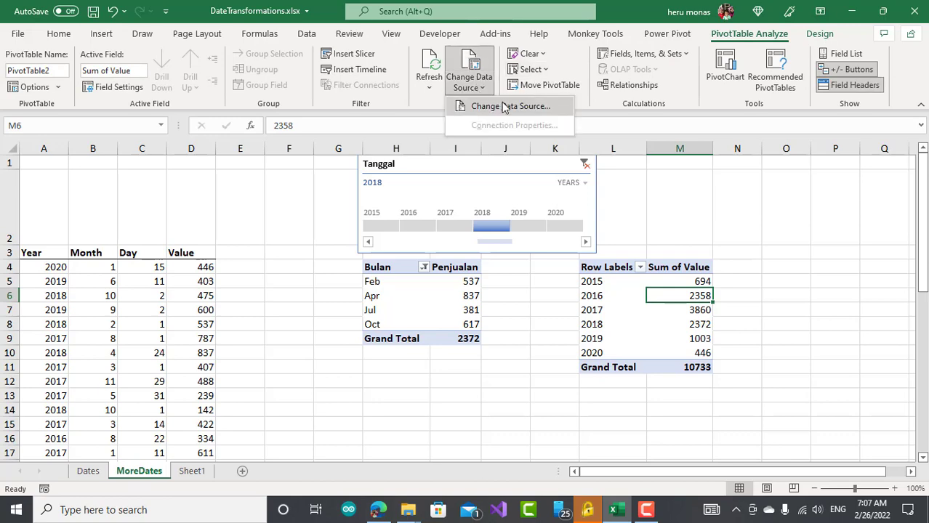
{"action": "left_click", "coordinate": [501, 105]}
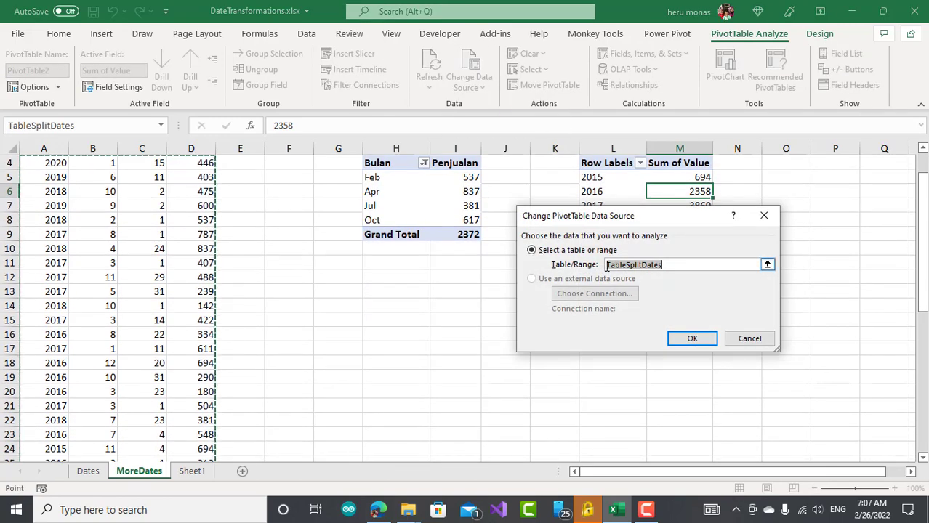
{"action": "left_click_drag", "start_coordinate": [922, 251], "coordinate": [922, 242]}
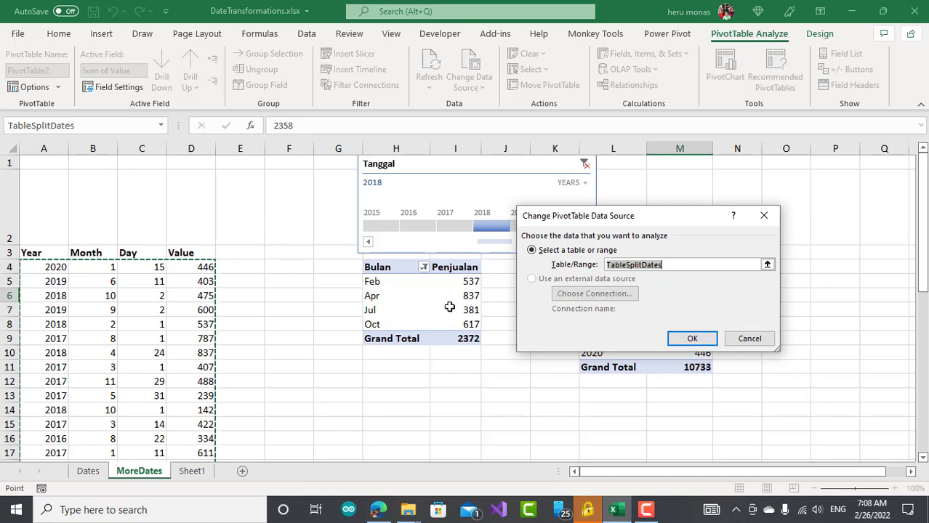
{"action": "left_click", "coordinate": [750, 340]}
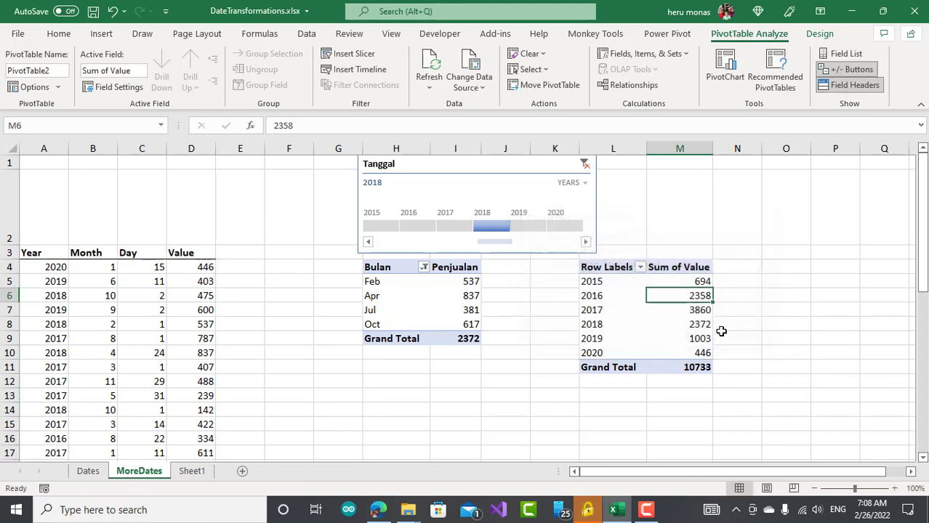
Open the TableSplitDates query in the Power Query Editor, examine its Tanggal and Value columns and applied steps, and close the editor.
{"action": "left_click", "coordinate": [421, 309]}
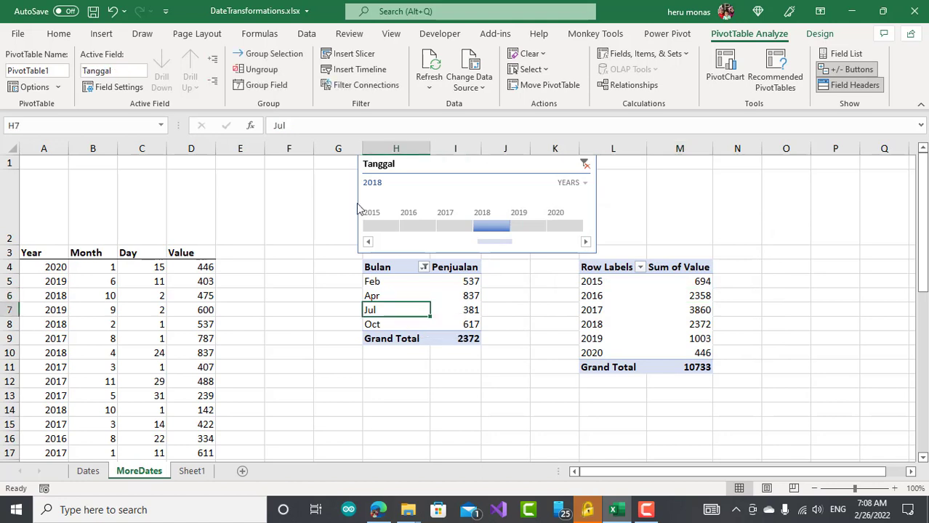
{"action": "left_click", "coordinate": [307, 34]}
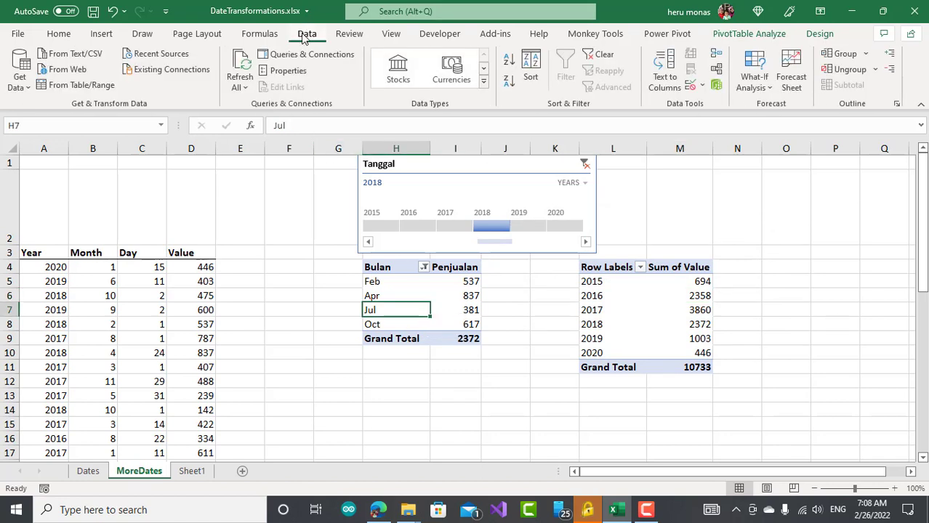
{"action": "left_click", "coordinate": [276, 54]}
{"action": "right_click", "coordinate": [739, 231]}
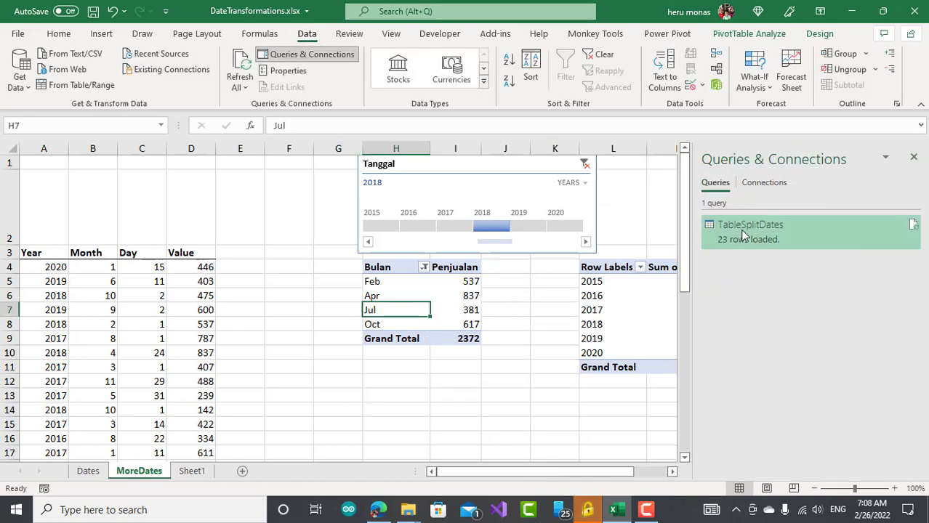
{"action": "left_click", "coordinate": [772, 252]}
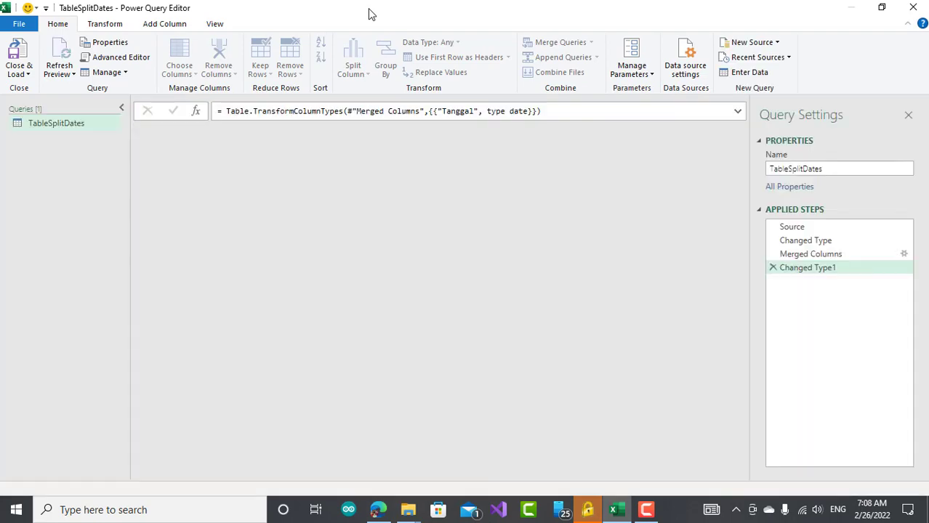
{"action": "left_click_drag", "start_coordinate": [370, 13], "coordinate": [695, 54]}
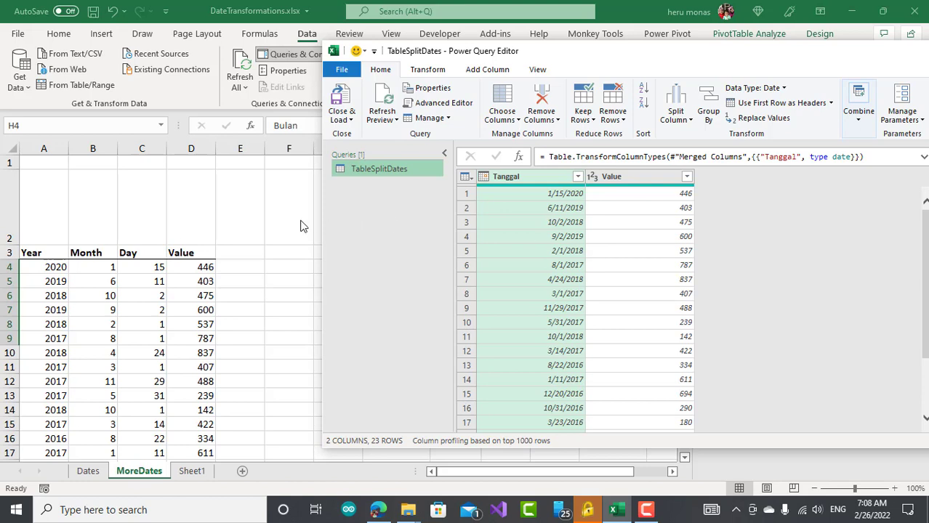
{"action": "left_click_drag", "start_coordinate": [743, 56], "coordinate": [496, 34]}
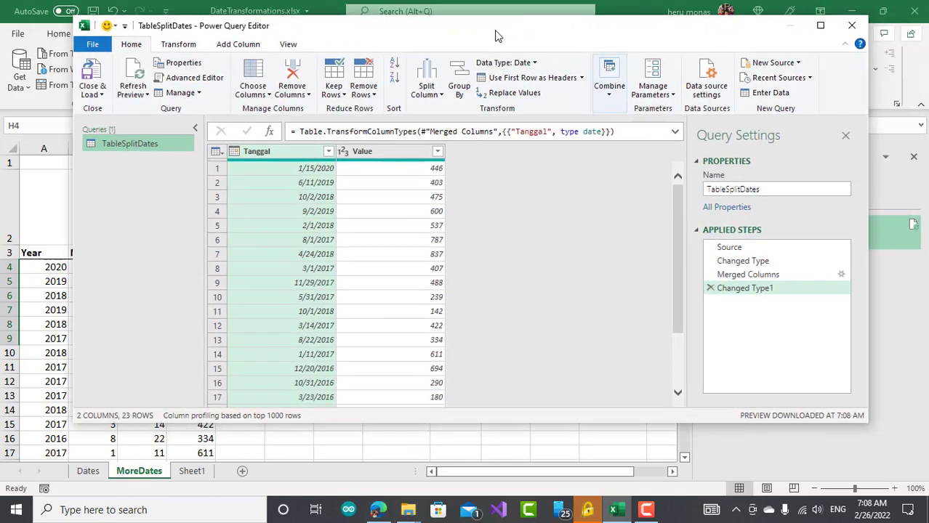
{"action": "left_click", "coordinate": [859, 27]}
{"action": "left_click", "coordinate": [560, 276]}
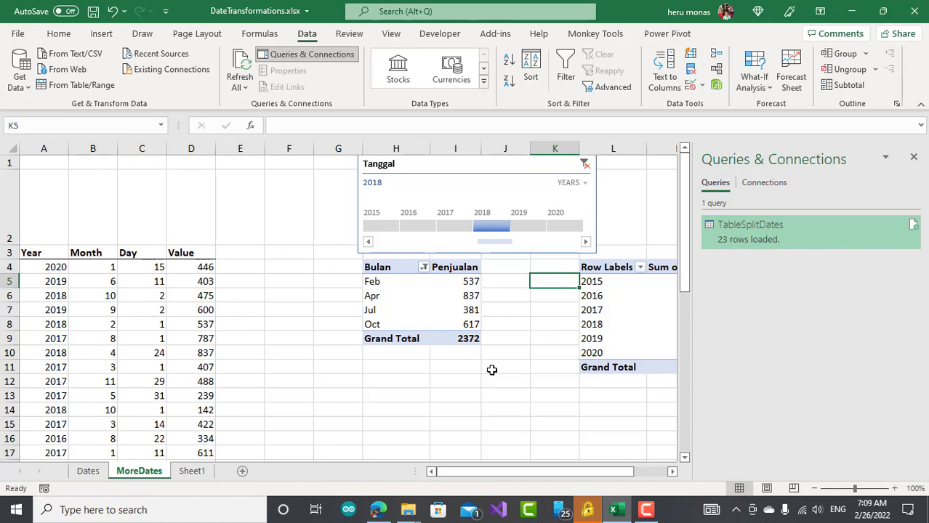
{"action": "left_click", "coordinate": [347, 376]}
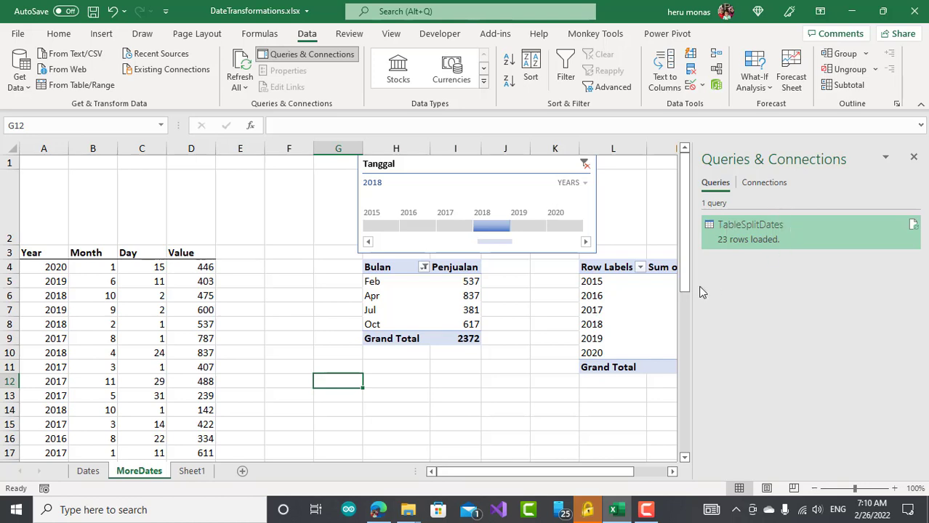
{"action": "left_click", "coordinate": [647, 510]}
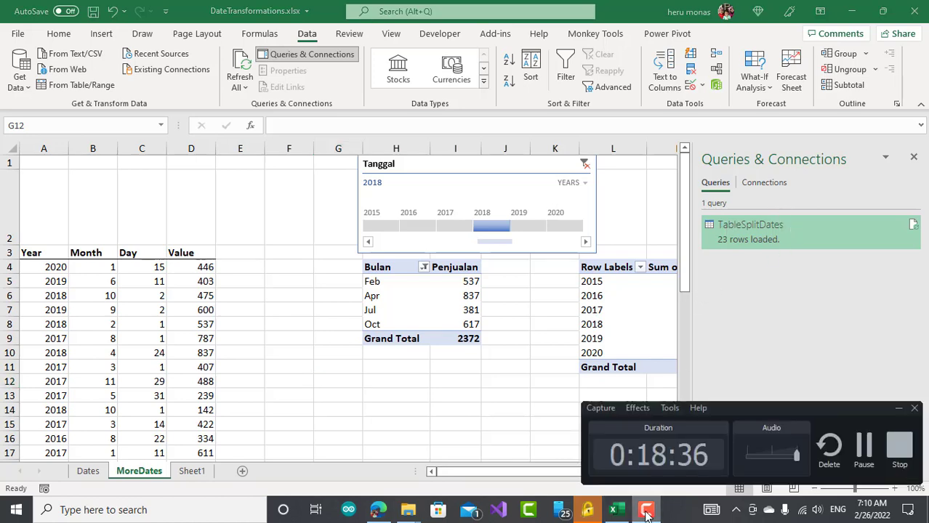
{"action": "left_click", "coordinate": [890, 448]}
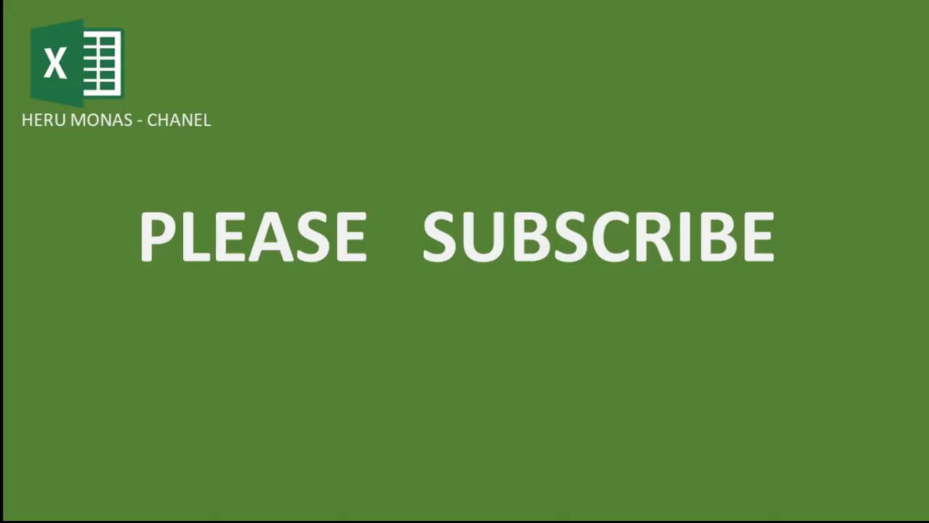